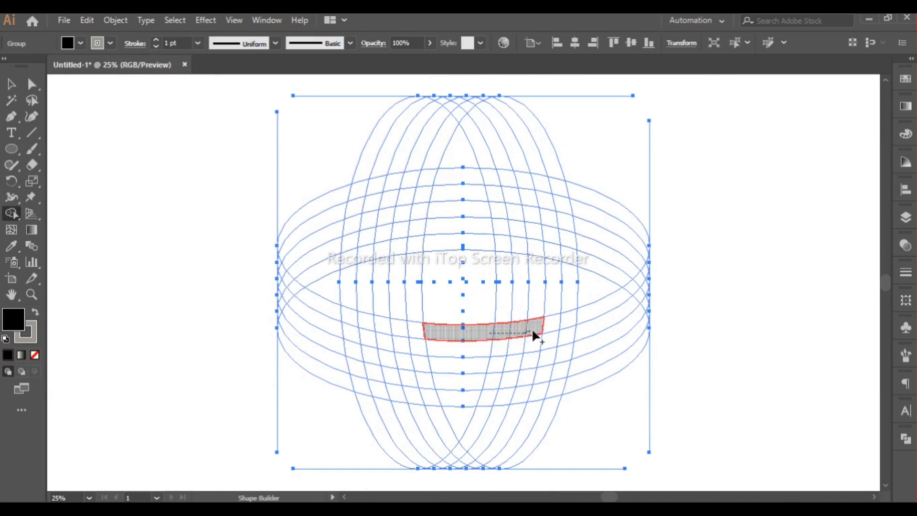
Merge the alternating stripes along the lower half of the horizontal ring into black bands with Shape Builder
left_click_drag(582, 319, 581, 321)
left_click_drag(478, 367, 579, 352)
left_click_drag(470, 400, 575, 382)
left_click(334, 375)
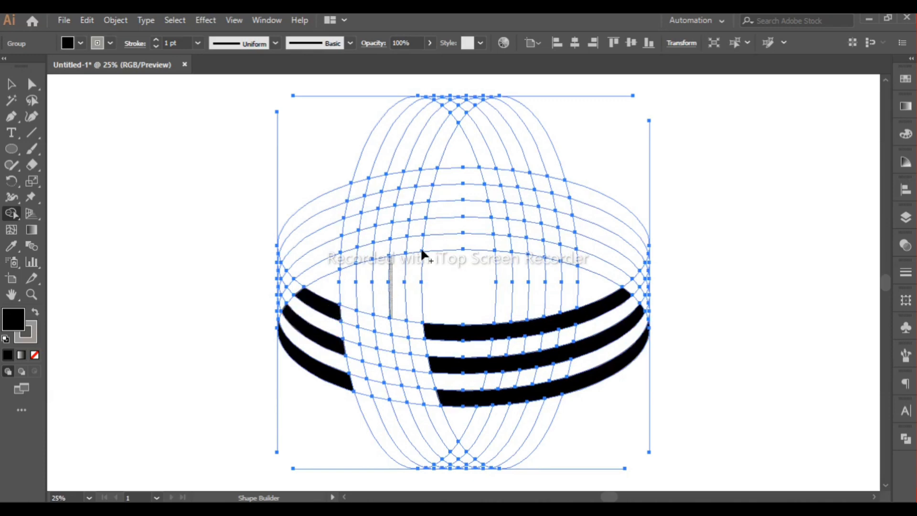
Fill alternating stripes along the upper half of the horizontal ring in black, on both sides of the vertical band crossing over it
left_click_drag(354, 258, 331, 264)
left_click_drag(438, 210, 333, 233)
left_click_drag(442, 173, 338, 197)
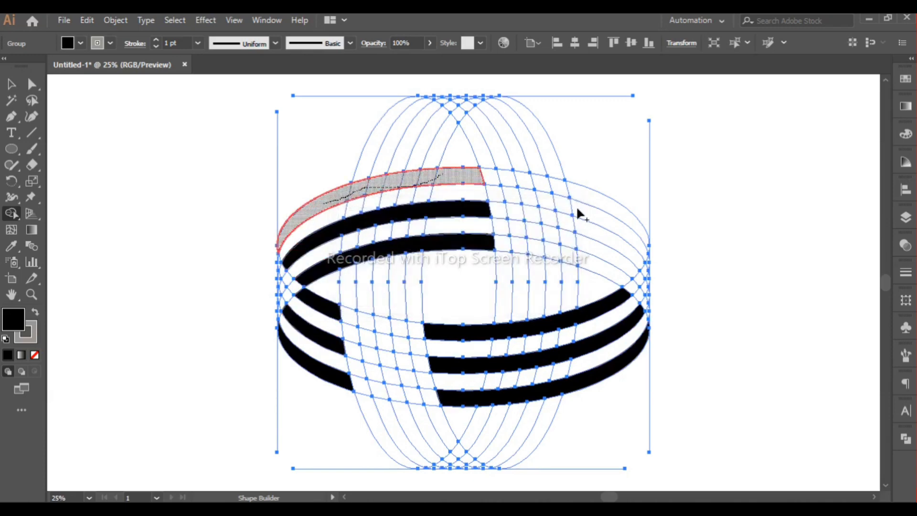
left_click(596, 199)
left_click(597, 233)
left_click(595, 282)
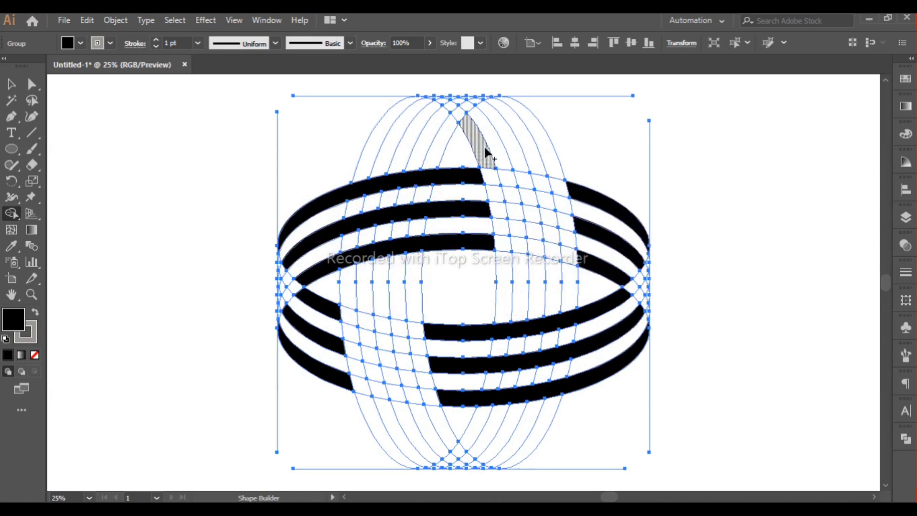
Build three black stripes down the right side of the vertical ring, continuing them below the horizontal ring
left_click_drag(495, 195, 503, 283)
mouse_move(518, 170)
left_mouse_down()
mouse_move(536, 211)
mouse_move(540, 270)
left_mouse_up()
left_click_drag(553, 170, 570, 282)
left_click(548, 409)
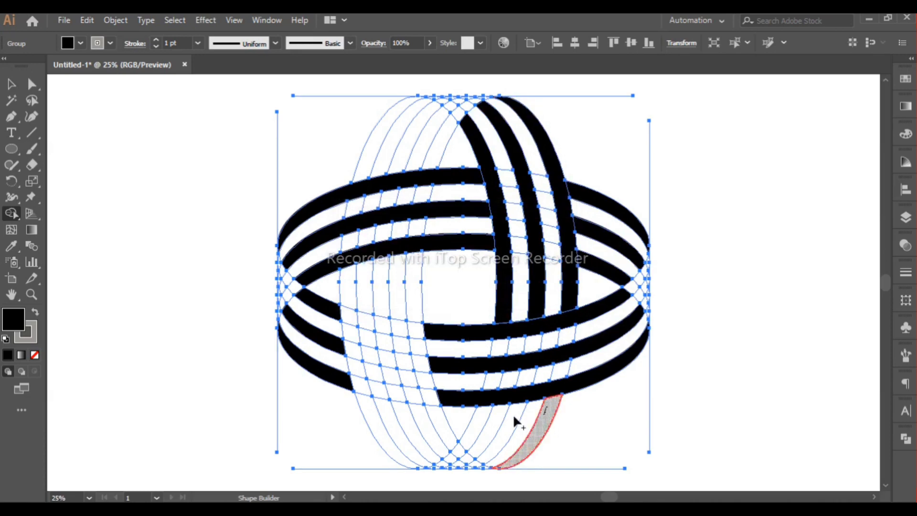
left_click(513, 415)
left_click(481, 426)
Build three black stripes down the left side of the vertical ring, including their segments above the horizontal ring
left_click_drag(429, 401, 430, 405)
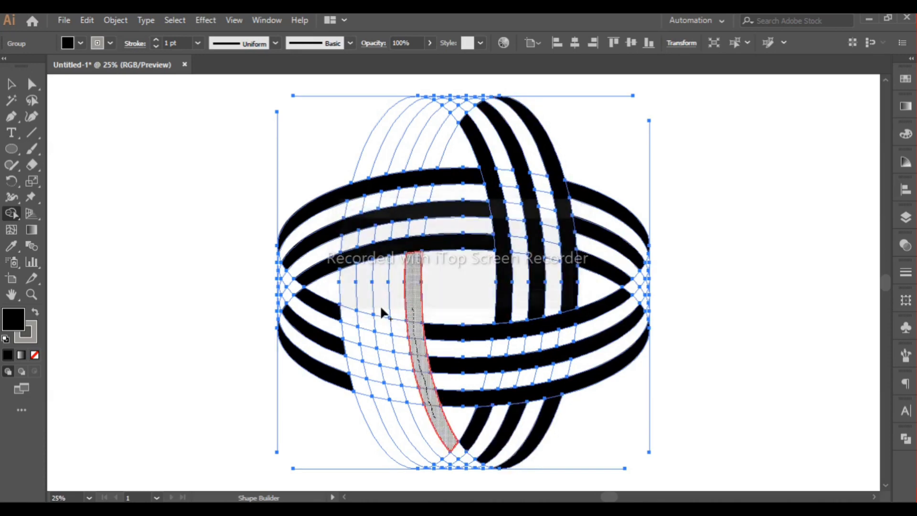
left_click_drag(381, 307, 392, 387)
left_click_drag(350, 296, 377, 421)
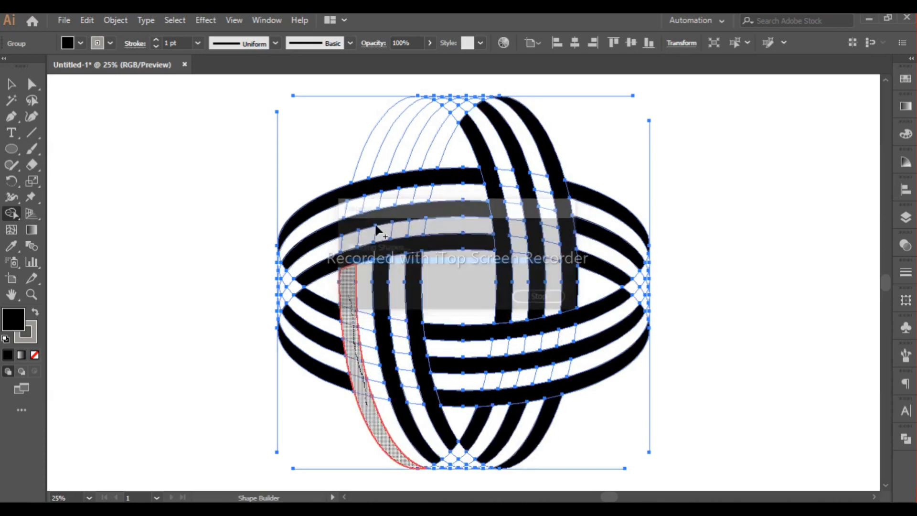
left_click(442, 140)
left_click(412, 130)
left_click_drag(383, 133, 375, 166)
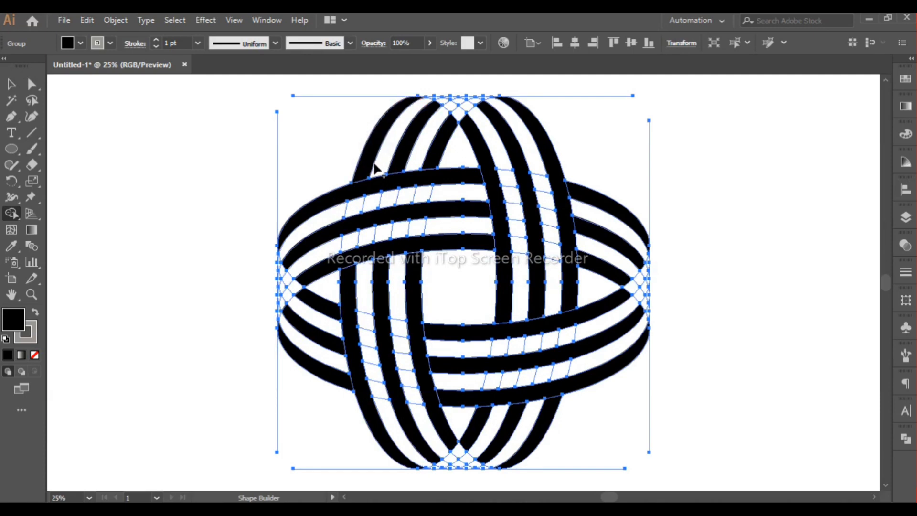
Merge the crossing segments at the top of the vertical ring into the black stripes so they run over the opposite side
key("z")
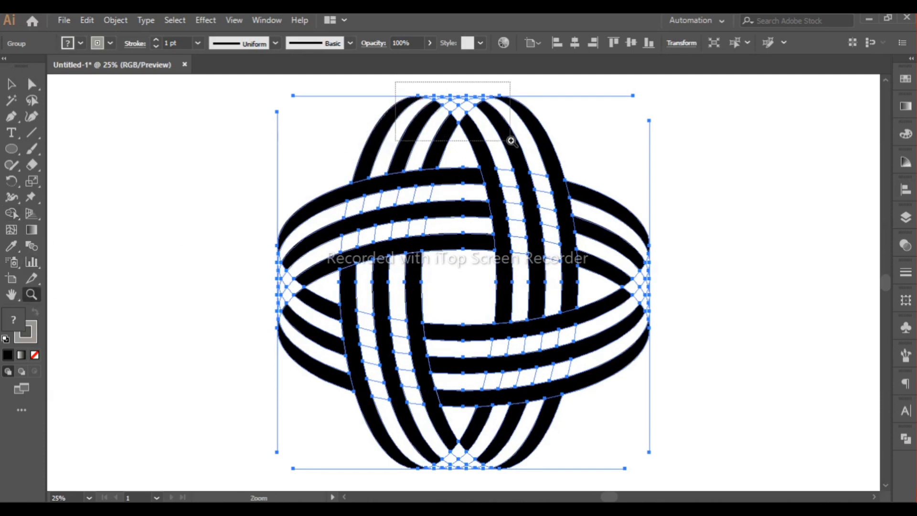
left_click_drag(511, 140, 511, 140)
key("shift+m")
mouse_move(542, 344)
left_mouse_down()
mouse_move(469, 269)
mouse_move(398, 216)
mouse_move(298, 178)
left_mouse_up()
left_click_drag(671, 257, 617, 222)
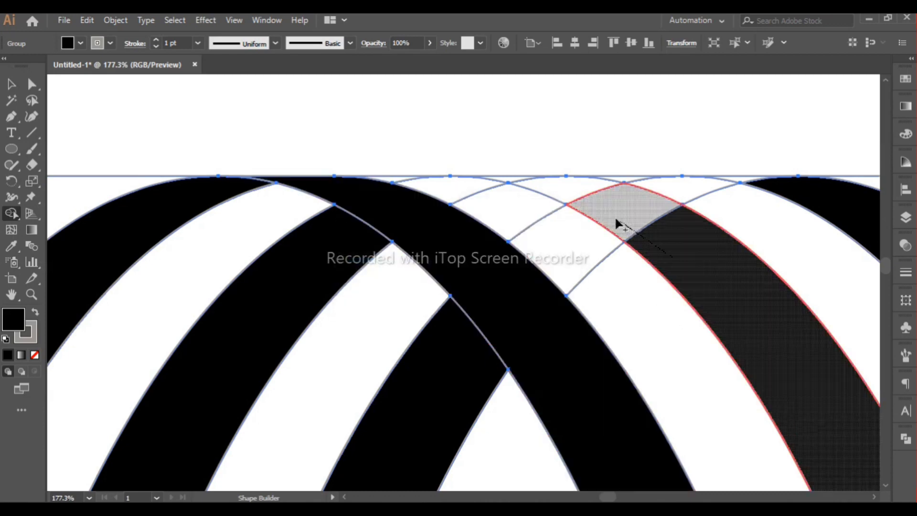
left_click_drag(488, 169, 804, 198)
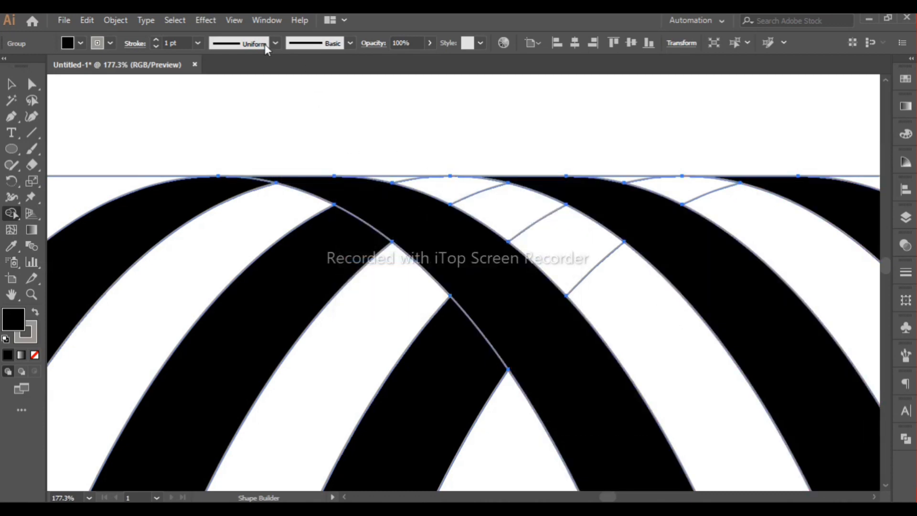
Merge the crossing segments at the left end of the horizontal ring into its black stripes with Shape Builder
left_click(234, 20)
left_click(315, 184)
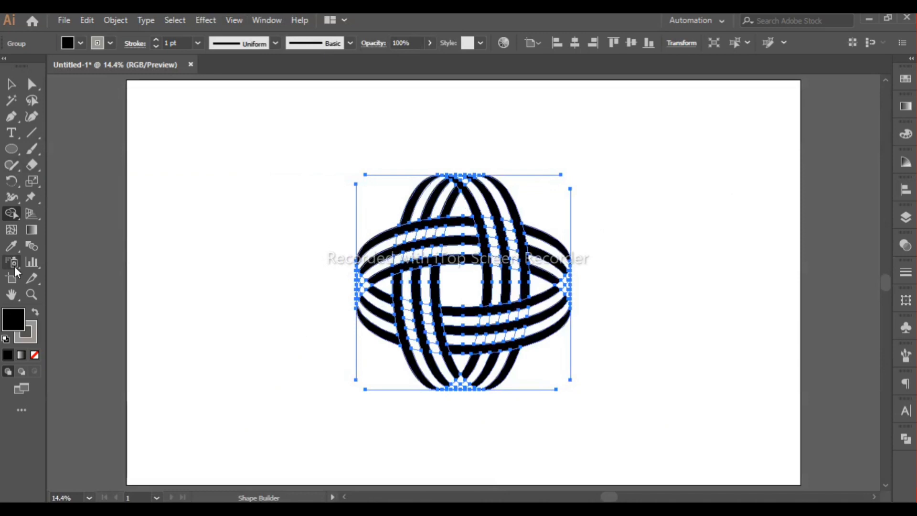
left_click_drag(374, 327, 376, 327)
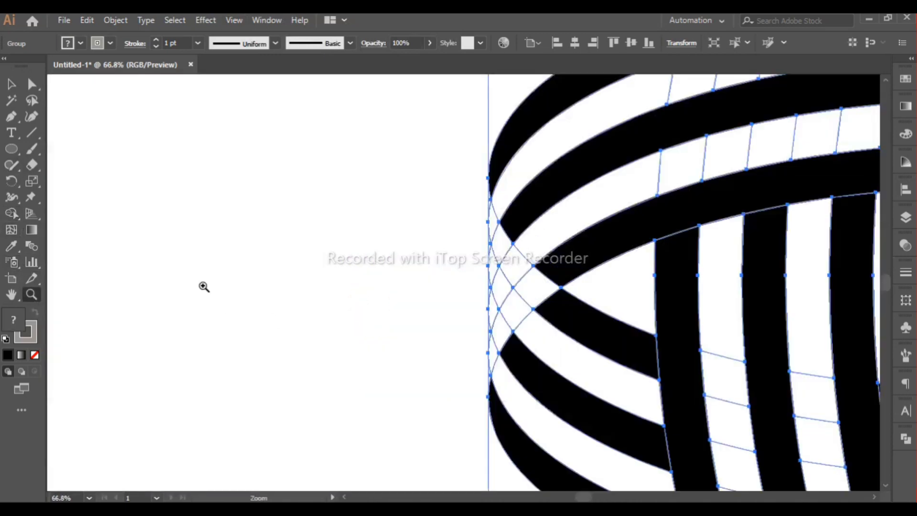
left_click_drag(516, 242, 566, 414)
left_click(11, 213)
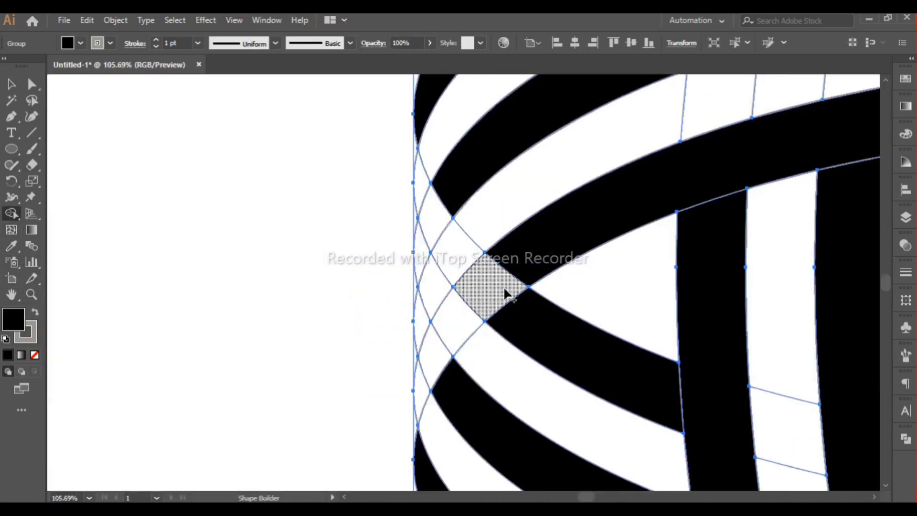
left_click_drag(515, 271, 458, 343)
left_click_drag(413, 408, 413, 411)
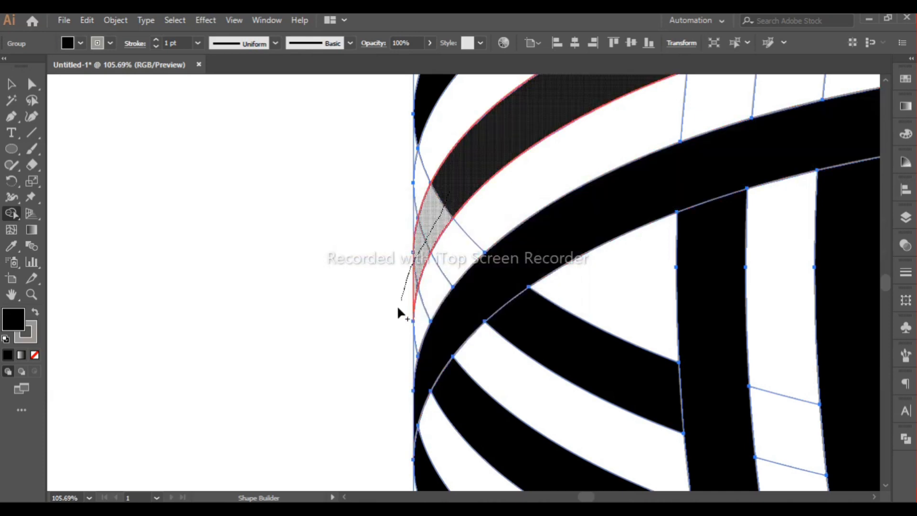
Merge the crossing segments at the bottom of the vertical ring into its black stripes
left_click(12, 84)
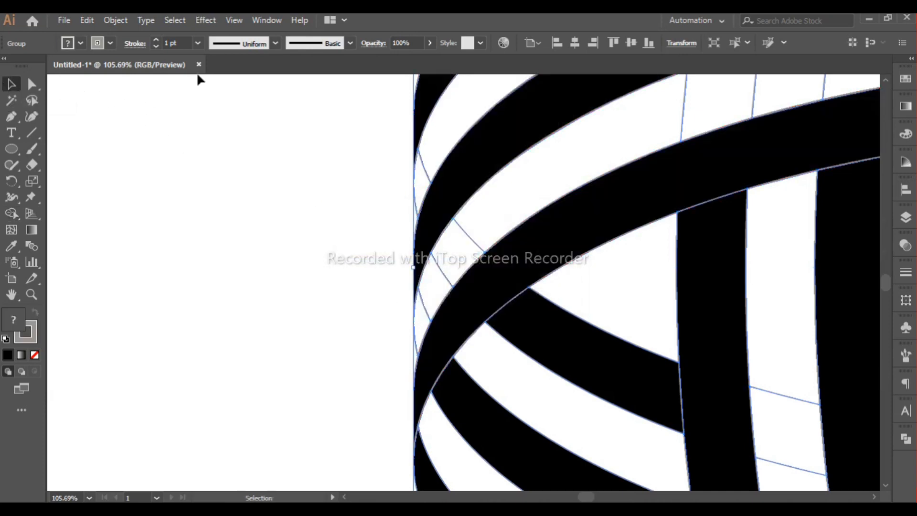
left_click(234, 21)
left_click(293, 184)
left_click(32, 294)
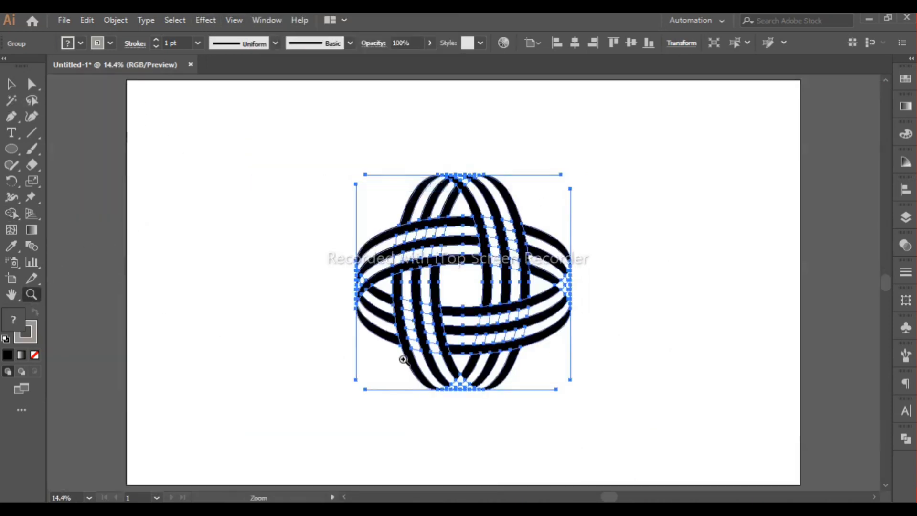
left_click_drag(503, 401, 503, 402)
key("shift+m")
mouse_move(419, 317)
left_mouse_down()
mouse_move(436, 332)
mouse_move(554, 323)
mouse_move(586, 307)
mouse_move(741, 399)
left_mouse_up()
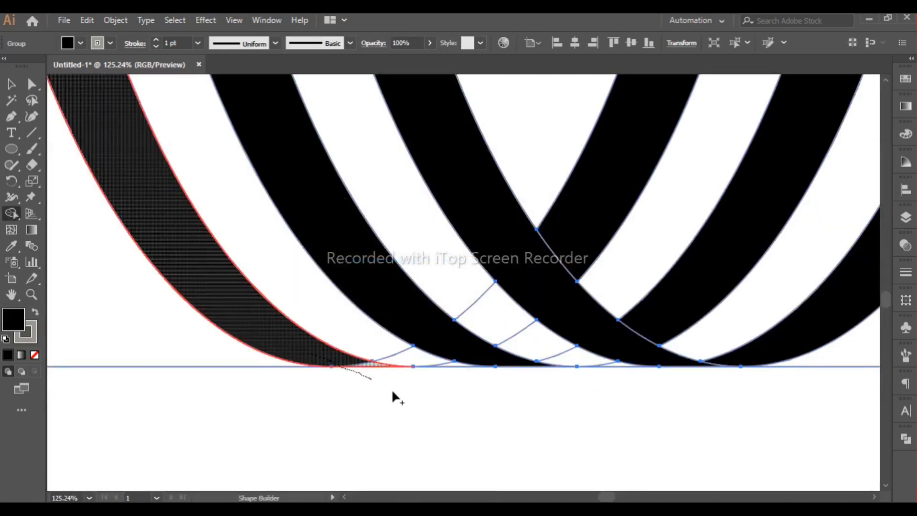
Merge the crossing segments at the right end of the horizontal ring into its black stripes
left_click(12, 84)
left_click(234, 20)
left_click(294, 182)
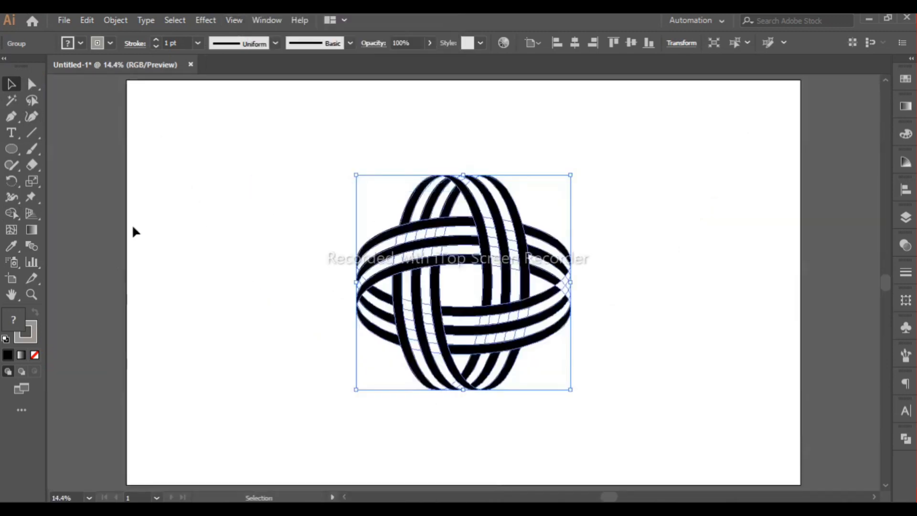
left_click(31, 295)
left_click_drag(582, 281, 635, 282)
left_click(11, 214)
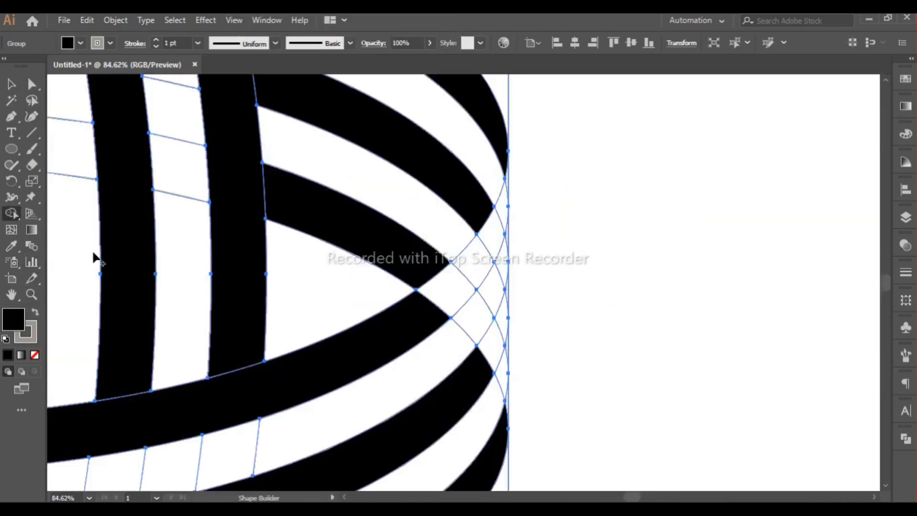
mouse_move(434, 319)
left_mouse_down()
mouse_move(478, 283)
mouse_move(551, 144)
left_mouse_up()
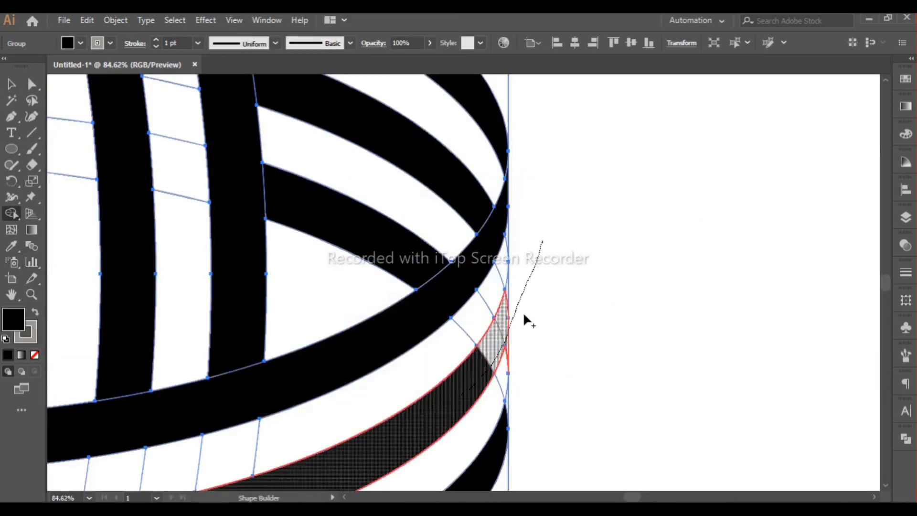
mouse_move(456, 384)
left_mouse_down()
mouse_move(476, 371)
mouse_move(523, 255)
left_mouse_up()
left_click_drag(495, 448, 508, 393)
Select all the artwork and set Shape Builder's fill color to gray
key("v")
key("ctrl+a")
left_click(234, 20)
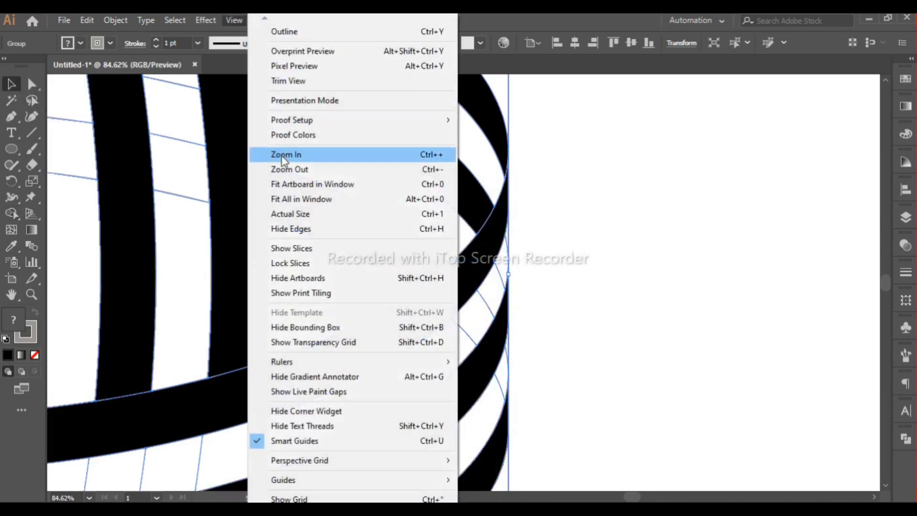
left_click(285, 184)
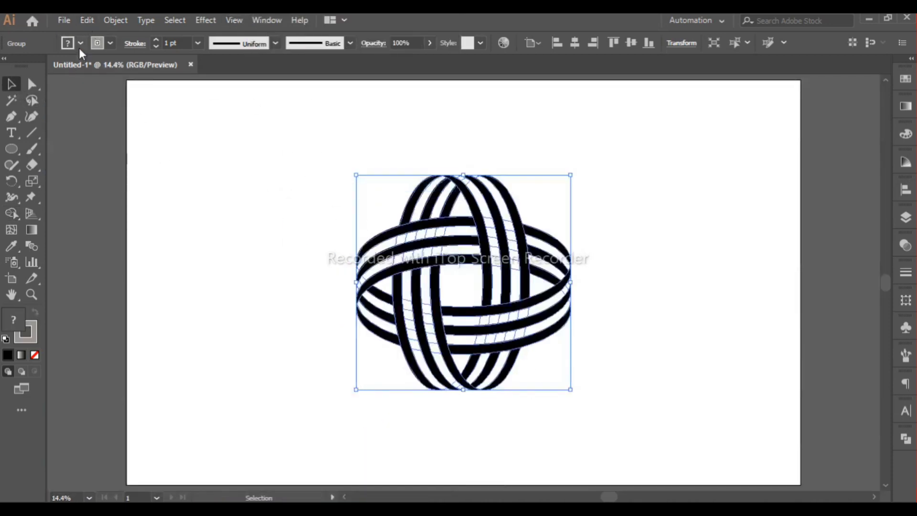
left_click(11, 214)
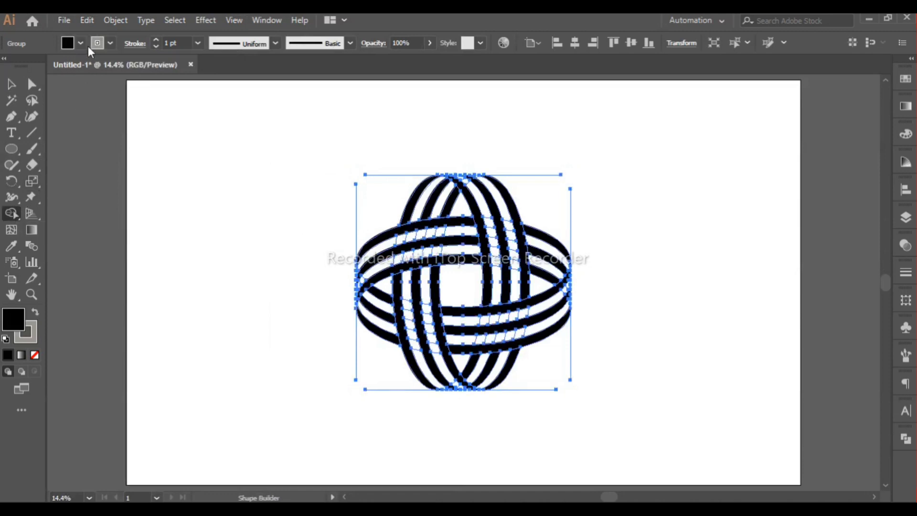
left_click(67, 43)
left_click(72, 118)
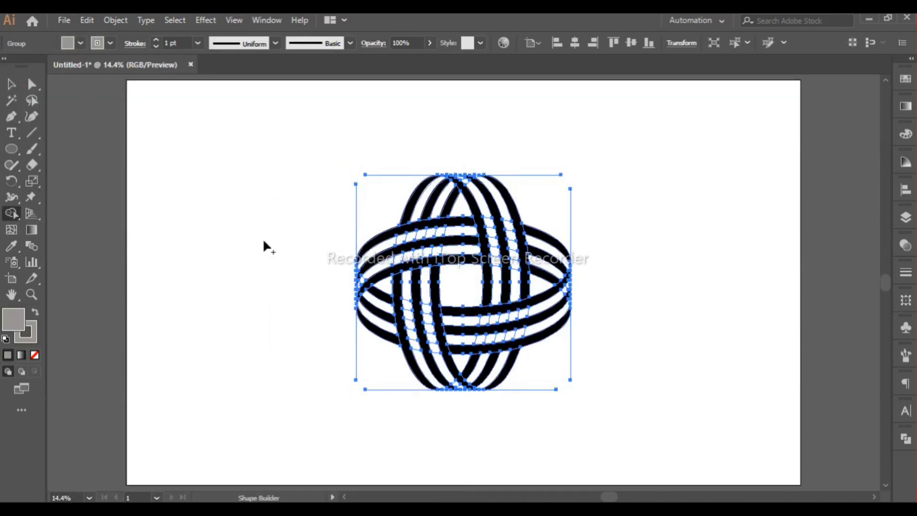
Merge the white gaps between the horizontal ring's black stripes into gray bands
key("ctrl+plus")
key("ctrl+plus")
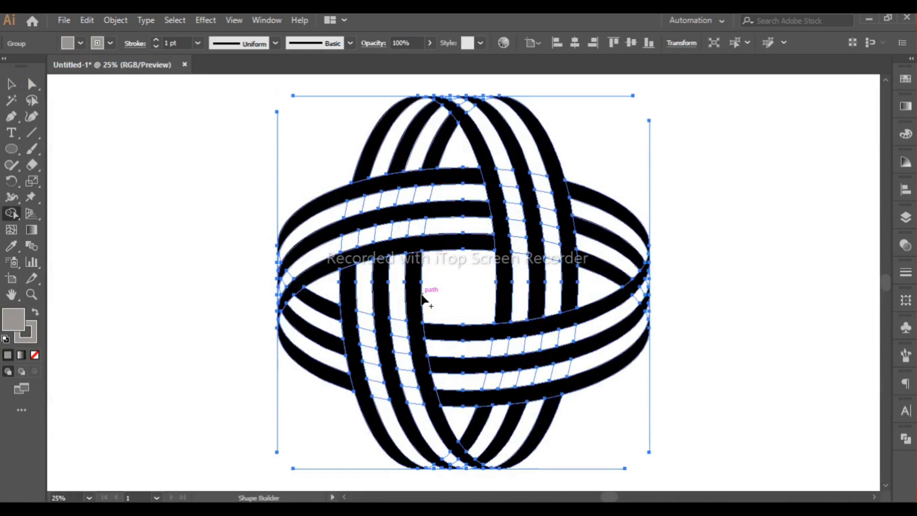
mouse_move(452, 234)
left_mouse_down()
mouse_move(364, 242)
mouse_move(292, 265)
left_mouse_up()
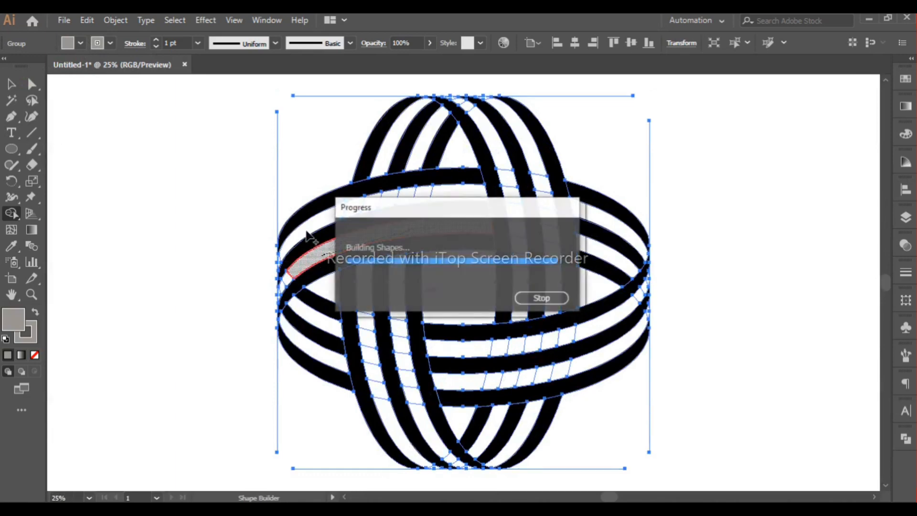
mouse_move(343, 219)
left_mouse_down()
mouse_move(421, 199)
mouse_move(592, 211)
left_mouse_up()
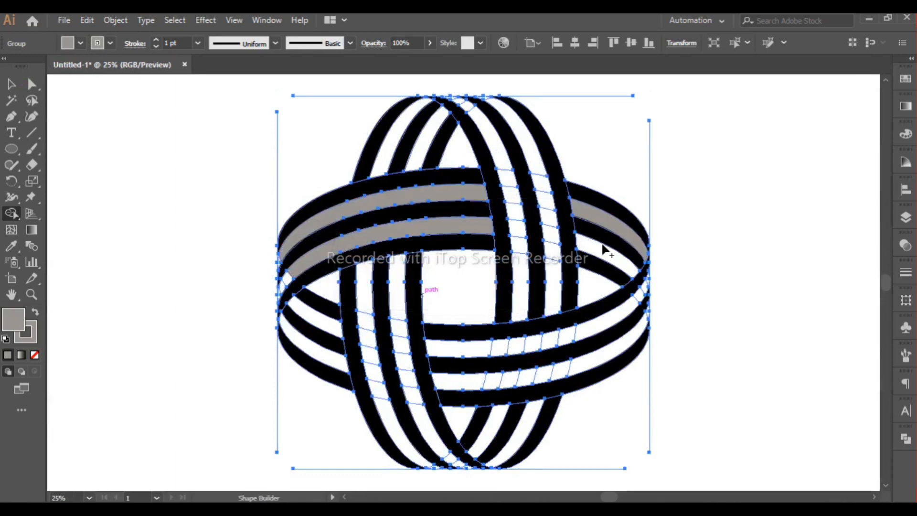
mouse_move(624, 281)
left_mouse_down()
mouse_move(594, 327)
mouse_move(512, 349)
mouse_move(475, 379)
mouse_move(573, 375)
mouse_move(638, 330)
left_mouse_up()
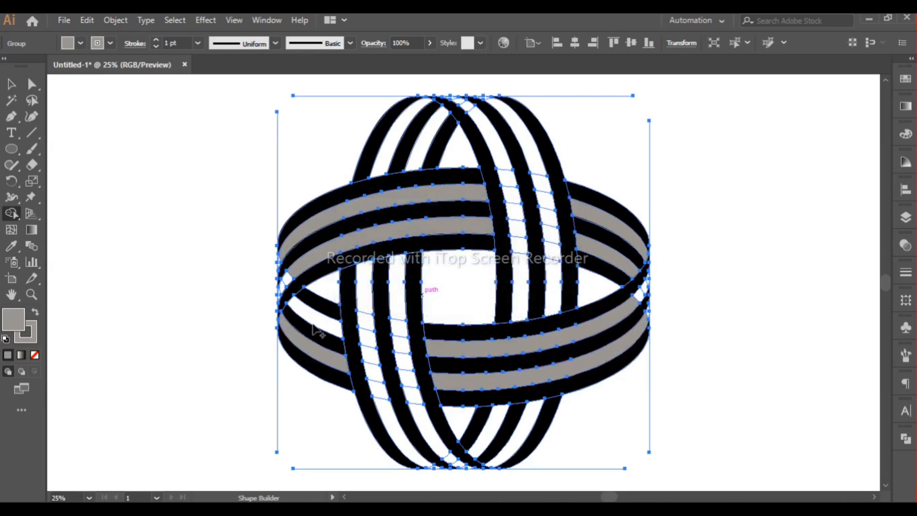
Merge the white gaps between the vertical ring's black stripes into gray bands on both sides
mouse_move(367, 282)
left_mouse_down()
mouse_move(385, 414)
mouse_move(422, 419)
left_mouse_up()
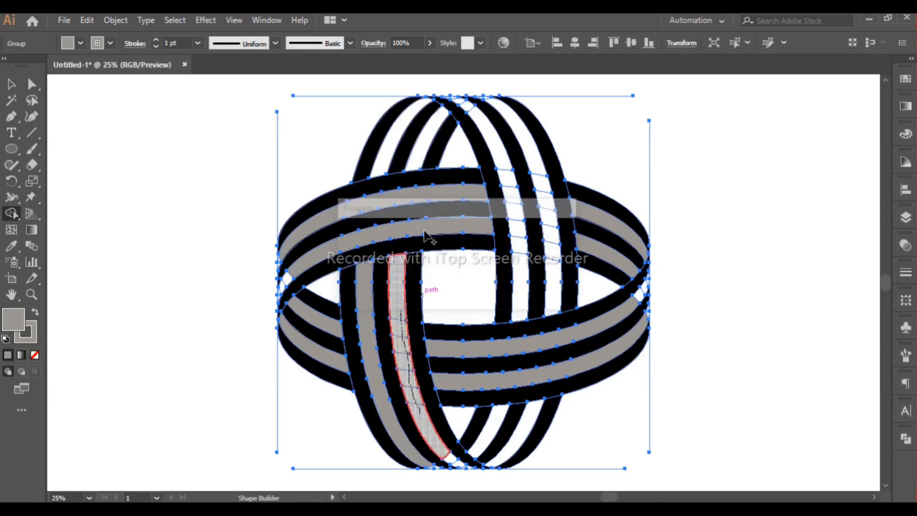
left_click(423, 144)
left_click(393, 138)
left_click_drag(507, 179, 526, 263)
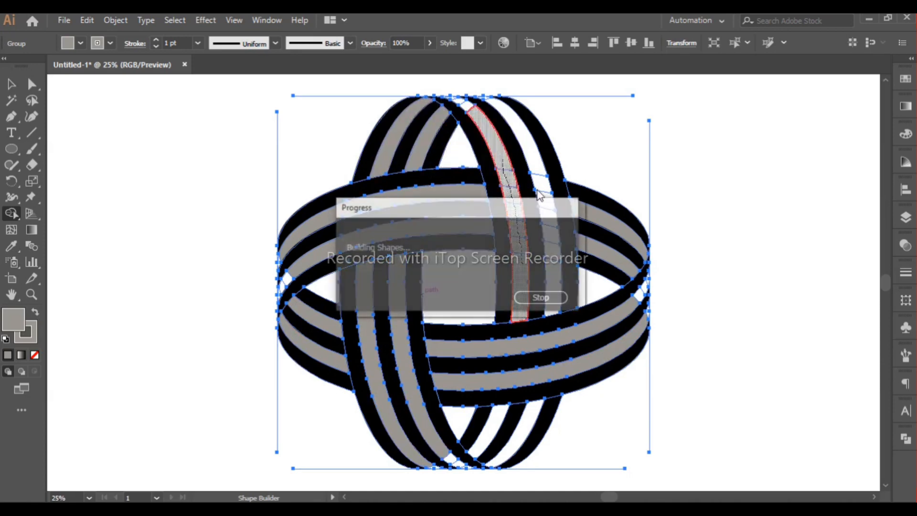
left_click_drag(545, 169, 554, 308)
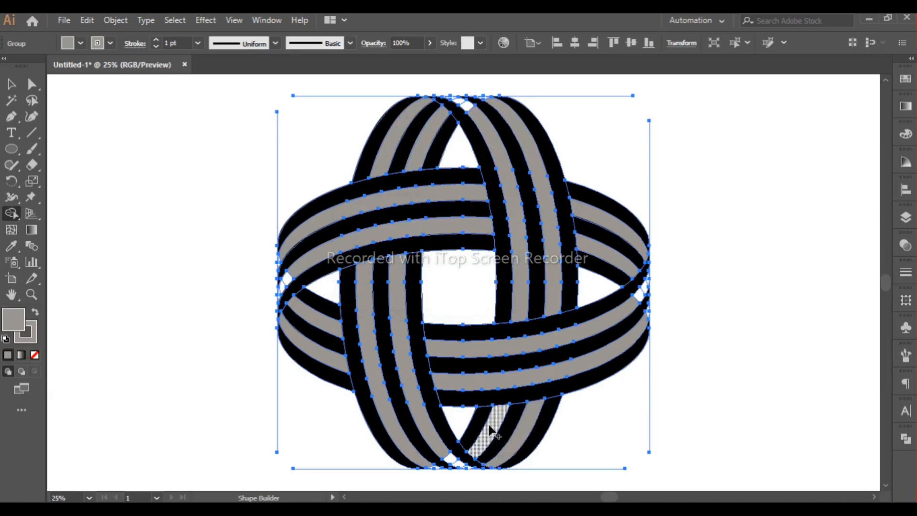
Merge the remaining white segments at the top crossing into the vertical ring's gray bands
left_click(30, 296)
left_click_drag(426, 84, 502, 121)
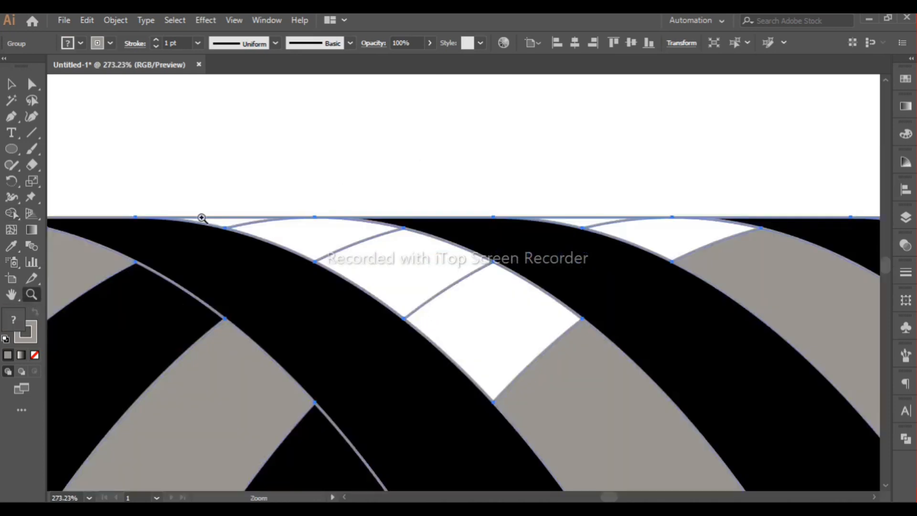
left_click(12, 215)
mouse_move(551, 368)
left_mouse_down()
mouse_move(319, 230)
mouse_move(158, 160)
left_mouse_up()
key("v")
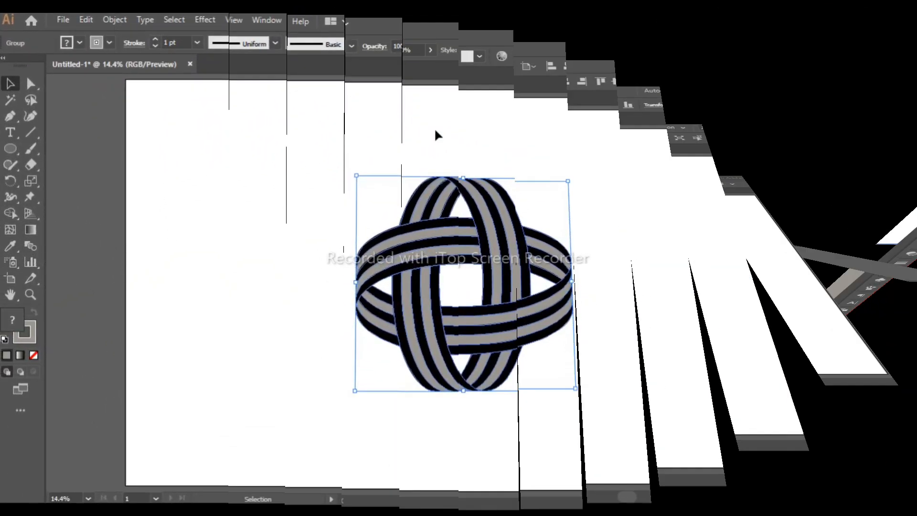
Open the Gradient settings and deselect the ring artwork
left_click(273, 20)
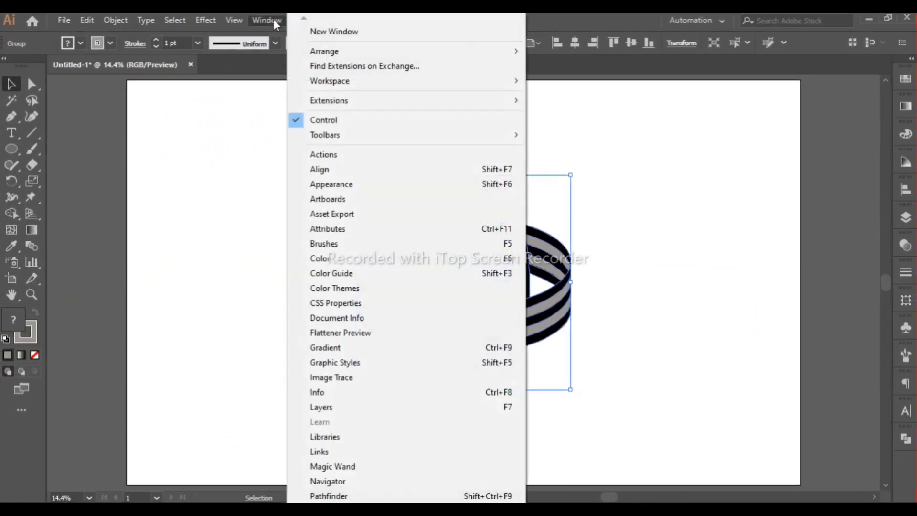
left_click(373, 346)
left_click(587, 211)
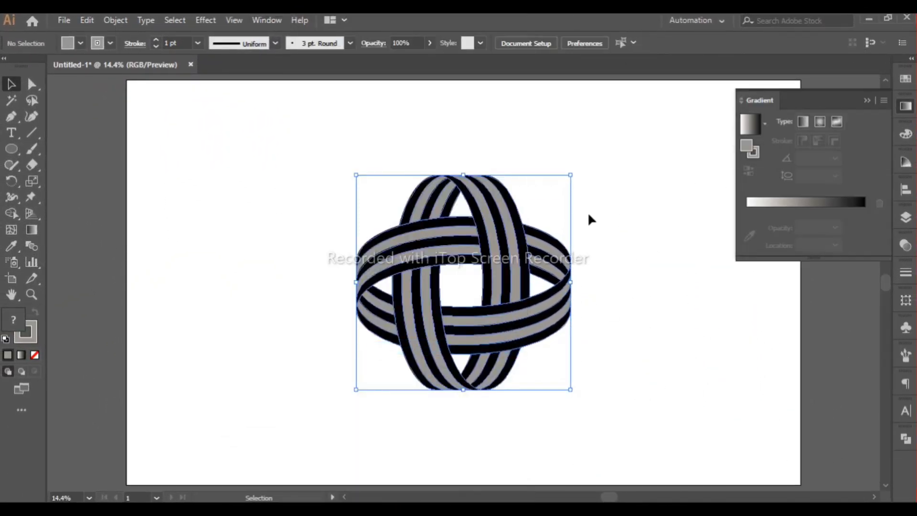
Ungroup the ring artwork and its nested groups into separate stripe paths
right_click(515, 244)
left_click(554, 356)
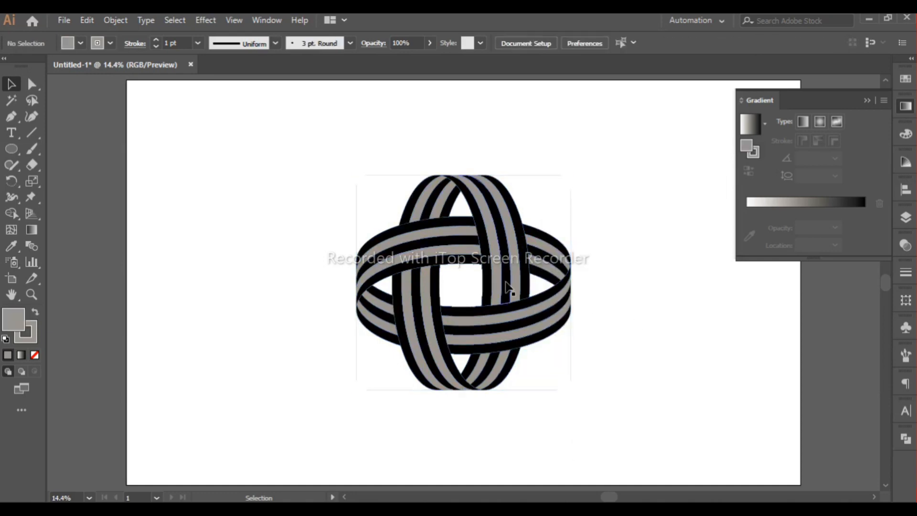
left_click(512, 282)
right_click(512, 282)
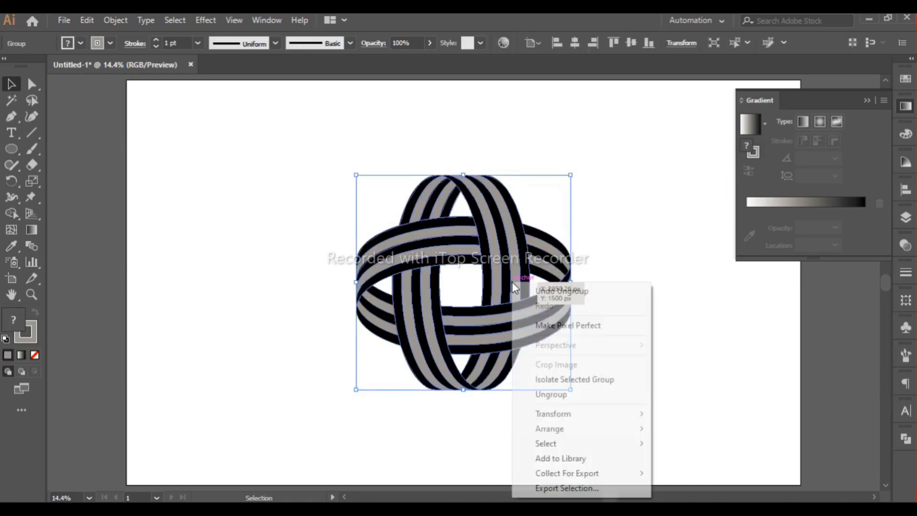
left_click(554, 394)
left_click(371, 322)
right_click(371, 322)
left_click(425, 222)
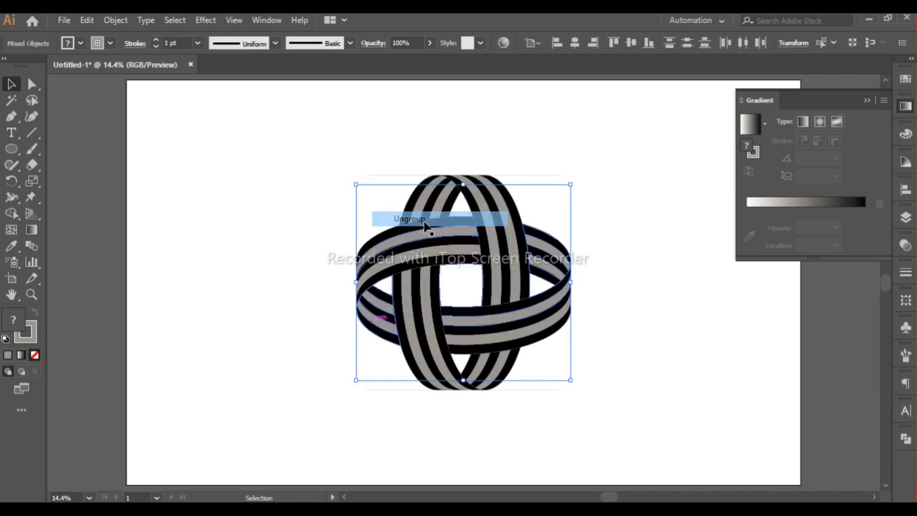
left_click(666, 268)
Apply the White, Black gradient preset to the two gray bands in the upper-left front section of the horizontal ring
key("ctrl+plus")
key("ctrl+plus")
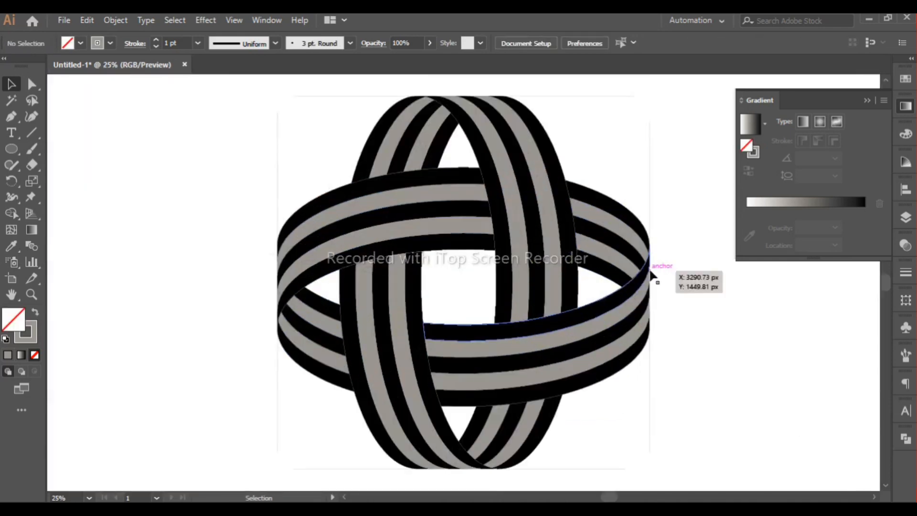
left_click(408, 199)
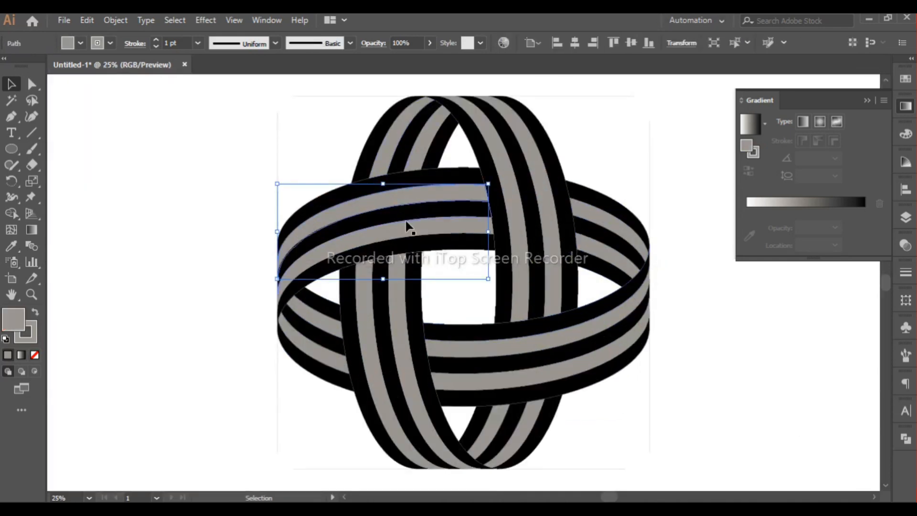
left_click(407, 223, "shift")
left_click(765, 124)
left_click(683, 151)
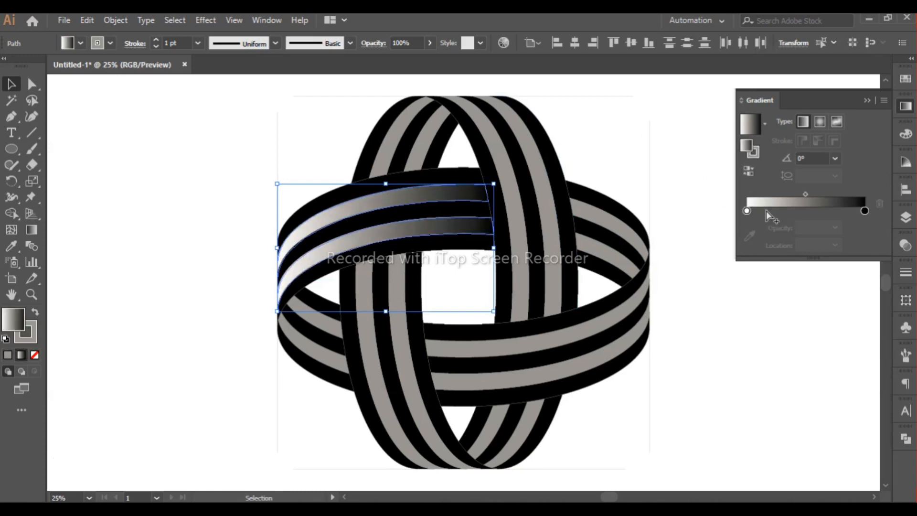
Edit the bands' gradient to have black stops at both ends and a white stop at about 49% in the middle
left_click(806, 212)
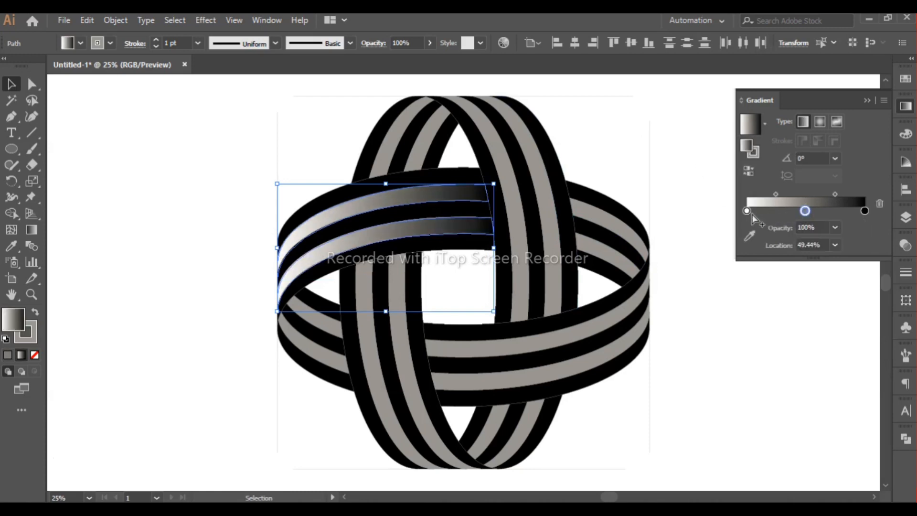
double_click(805, 212)
left_click(720, 293)
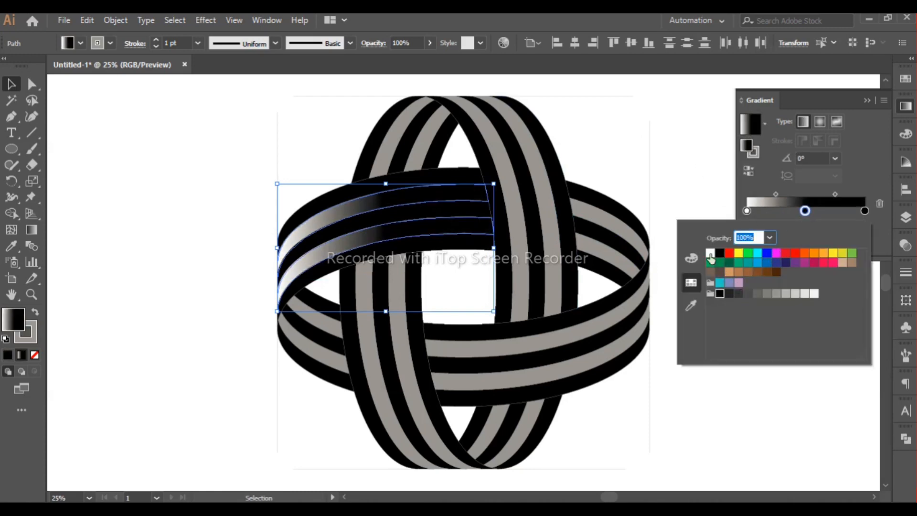
left_click(749, 210)
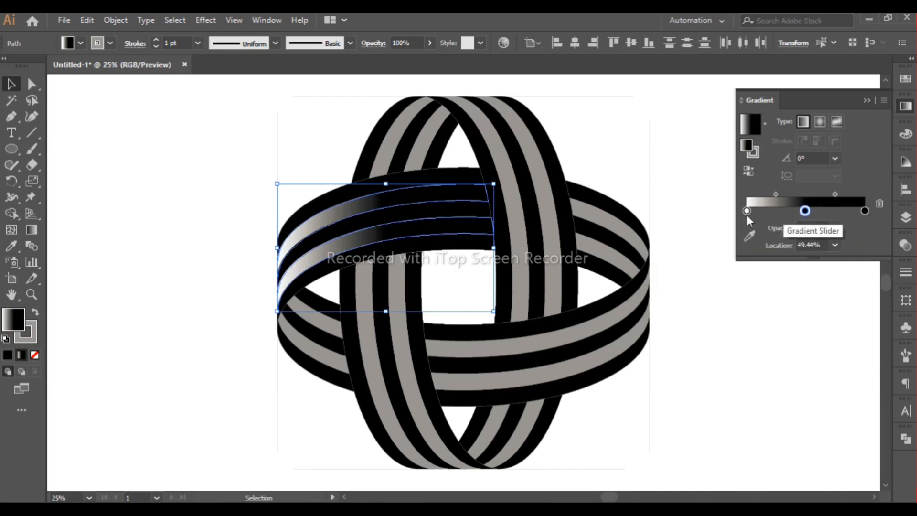
left_click(801, 211)
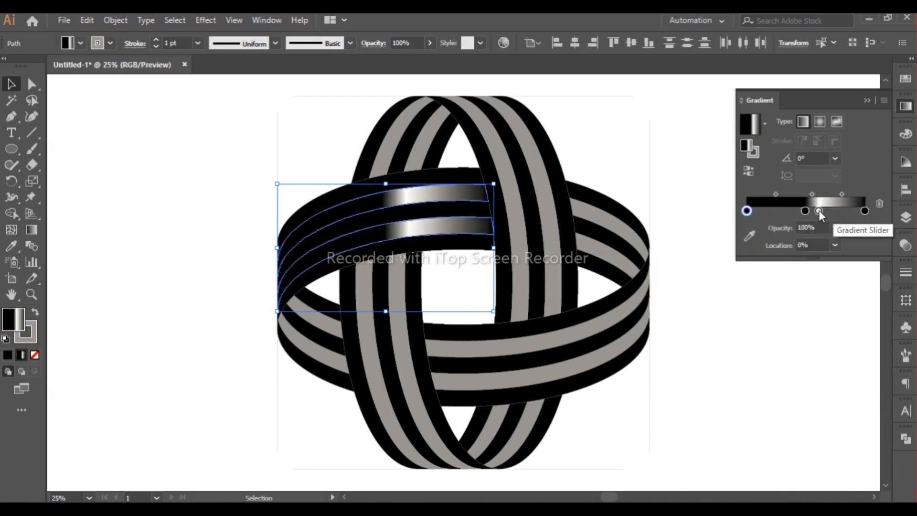
left_click_drag(806, 211, 810, 241)
left_click_drag(818, 212, 805, 212)
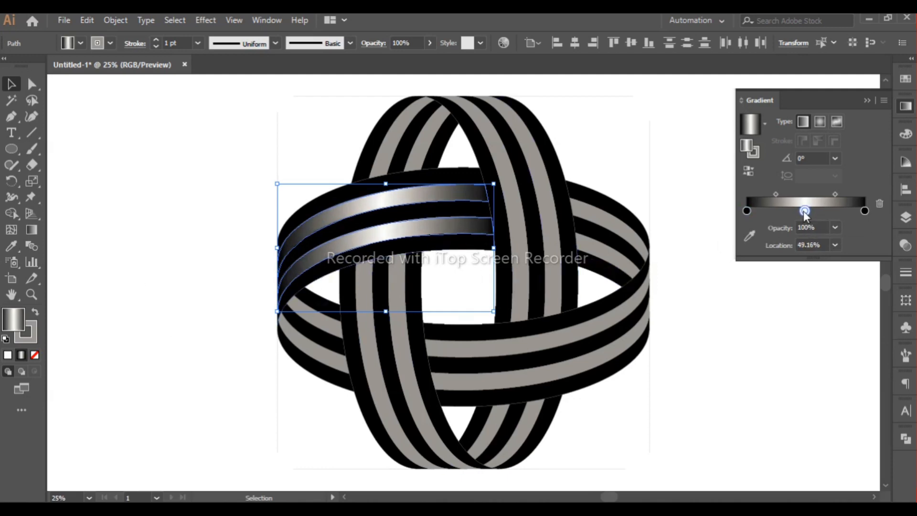
Copy the black-white-black gradient to the other front gray bands of both rings, aligning it lengthwise on the vertical ring
left_click(522, 353)
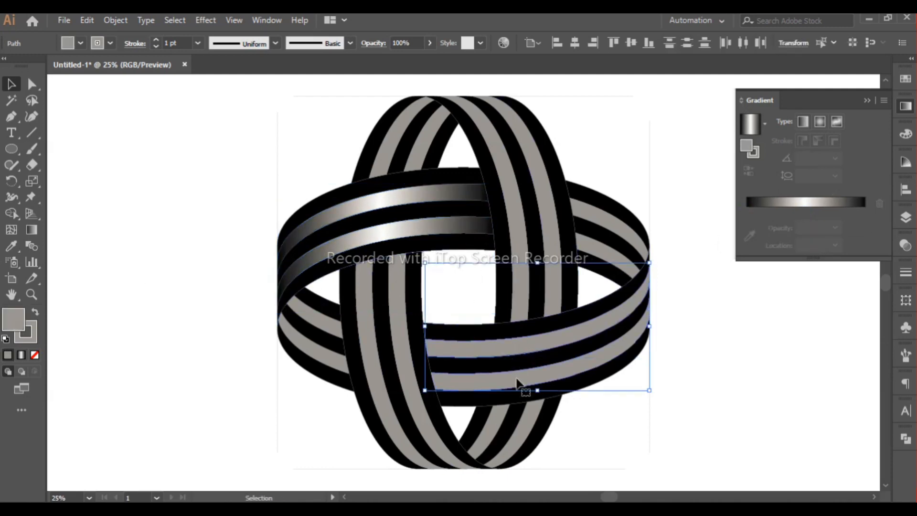
left_click(11, 246)
left_click(373, 244)
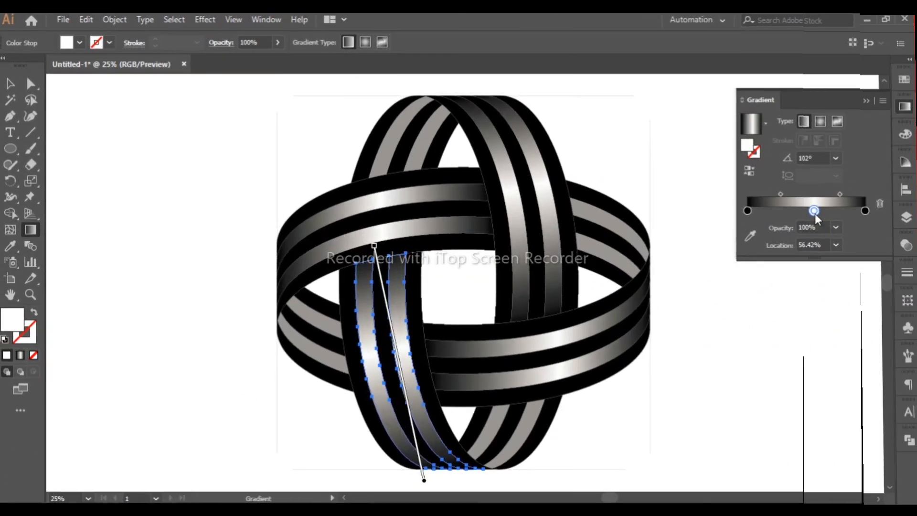
Move the white stop to about 48.6% in the gradient of the vertical ring's lower-left bands
mouse_move(814, 211)
left_mouse_down()
mouse_move(824, 211)
mouse_move(804, 211)
left_mouse_up()
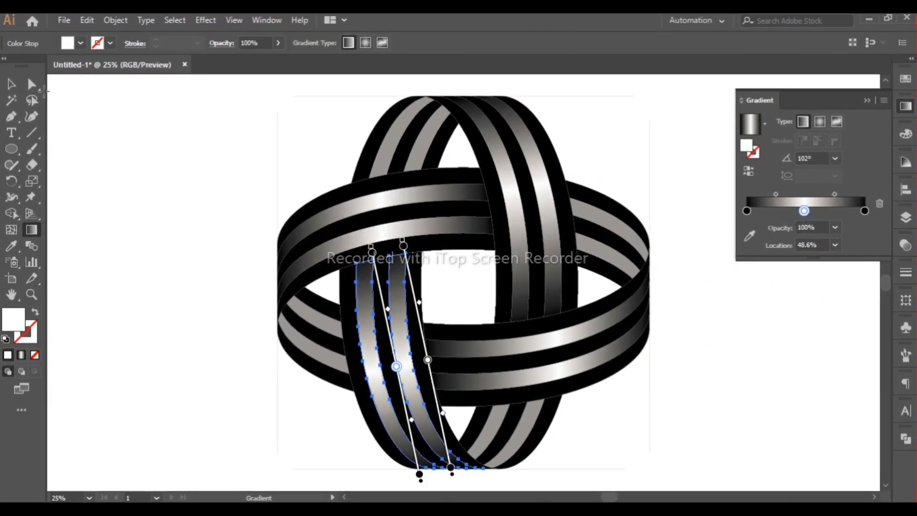
left_click(11, 84)
left_click(711, 193)
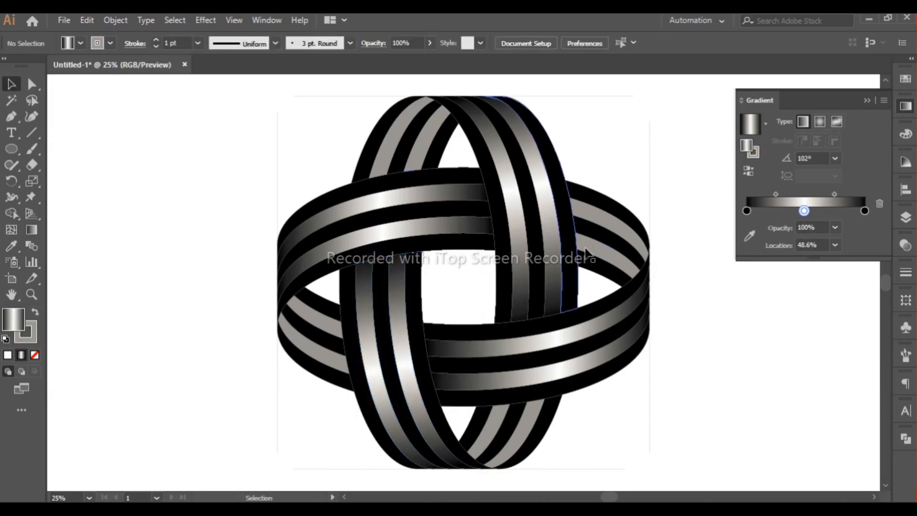
Apply the White, Black gradient preset to the remaining gray bands at the back of both rings
left_click(588, 252)
left_click(766, 123)
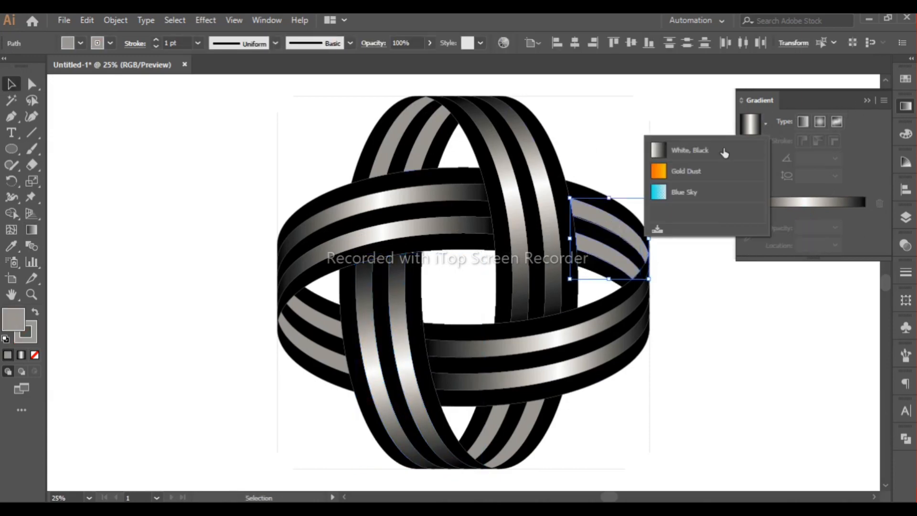
left_click(721, 147)
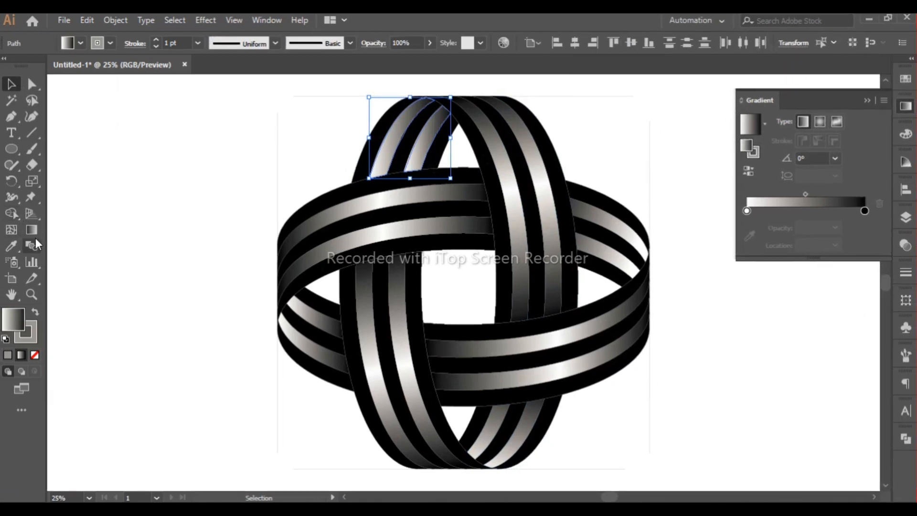
Redirect the gradient on the vertical ring's upper-left back bands to run from white at the crossing to dark below, and close the Gradient settings
key("g")
left_click_drag(433, 81, 405, 225)
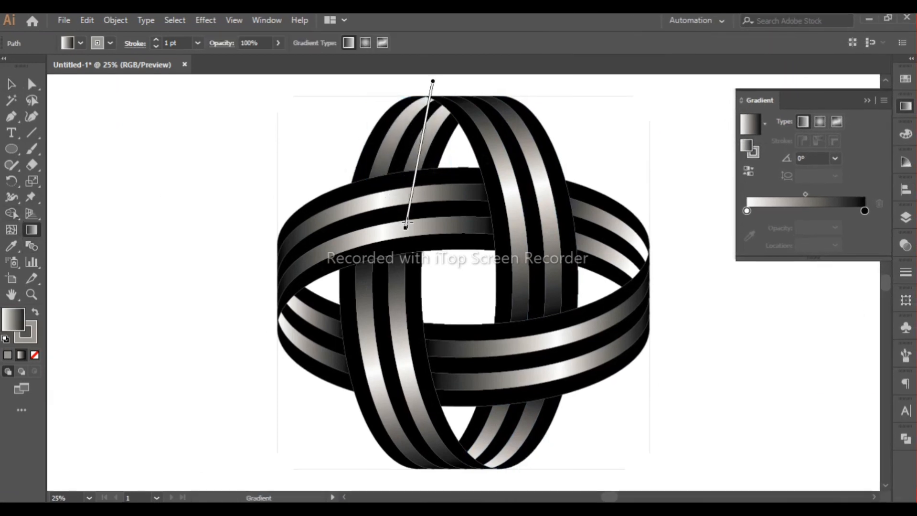
left_click(11, 85)
left_click(906, 106)
left_click(745, 110)
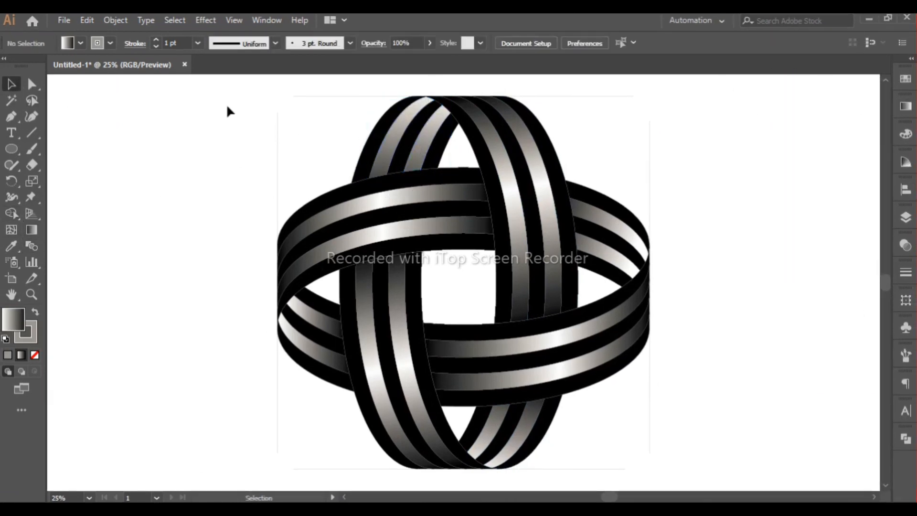
Remove the stroke from the entire ring artwork
key("ctrl+minus")
left_click_drag(228, 111, 647, 423)
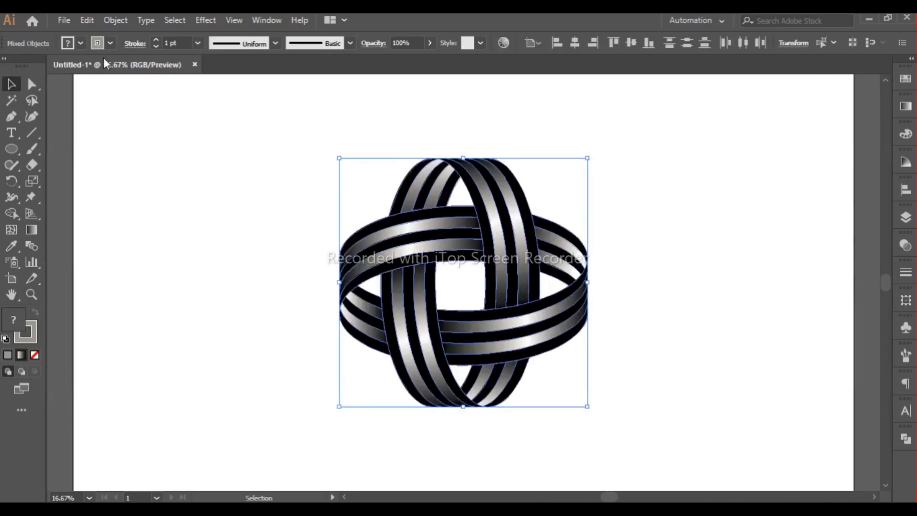
left_click(110, 43)
left_click(6, 67)
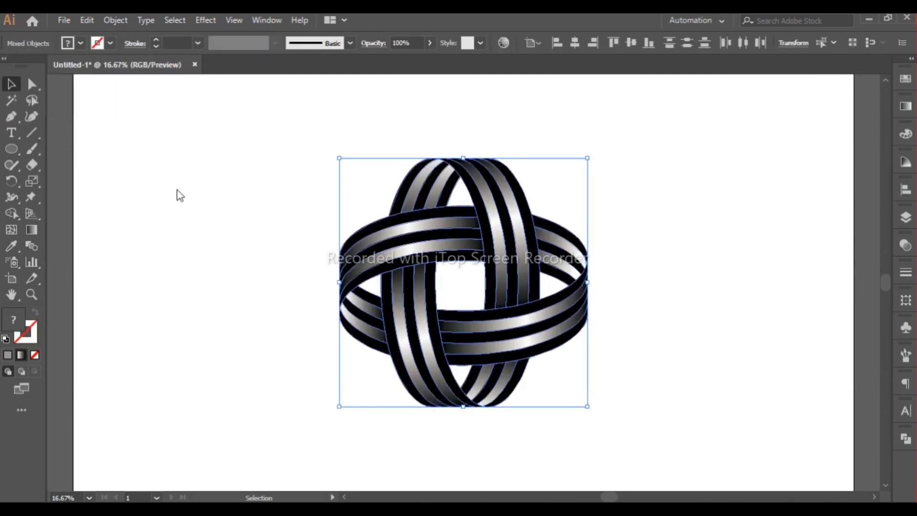
left_click(222, 161)
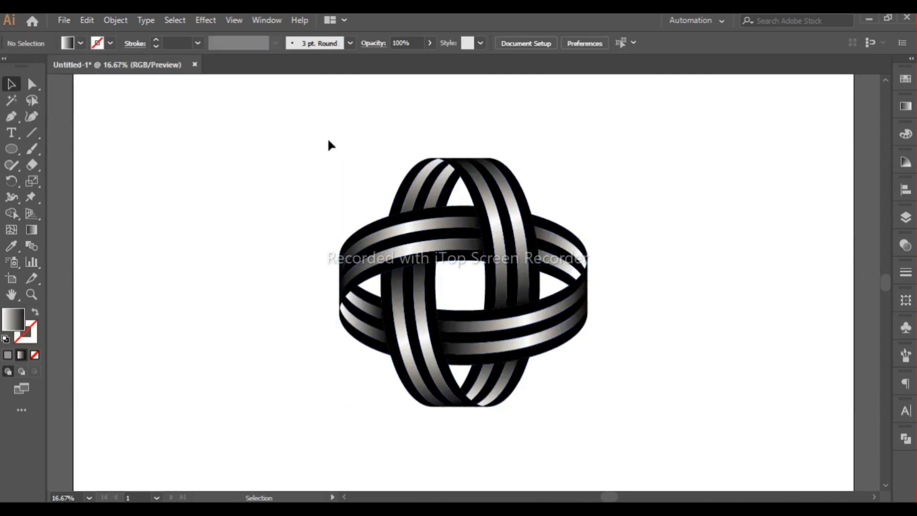
Delete the leftover invisible paths around the outer edges and corners of the ring artwork
left_click(369, 158)
left_click(550, 159, "shift")
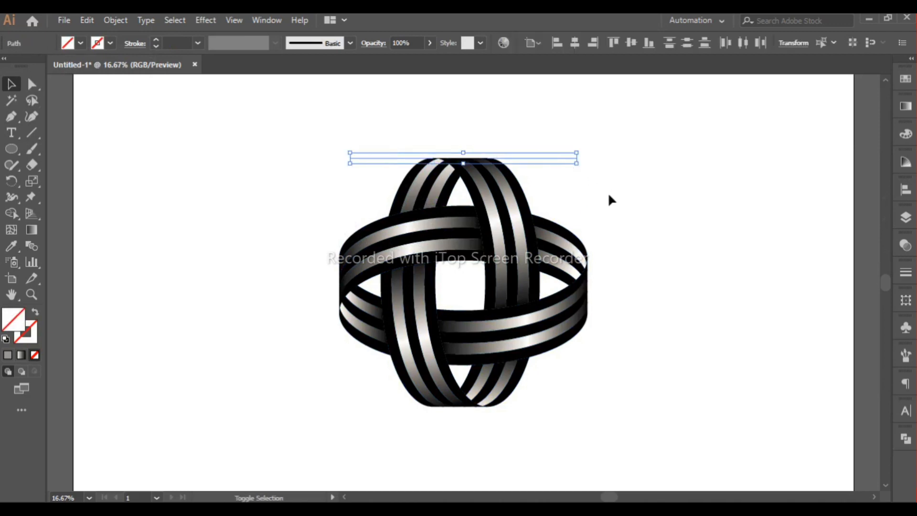
left_click(587, 225, "shift")
left_click_drag(568, 373, 565, 374)
left_click_drag(524, 434, 508, 398)
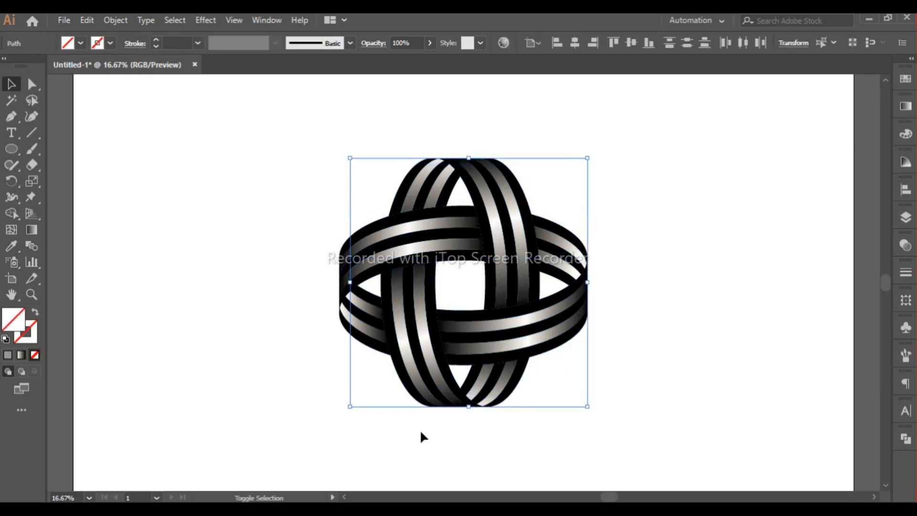
left_click_drag(317, 348, 341, 357)
left_click_drag(314, 221, 345, 222)
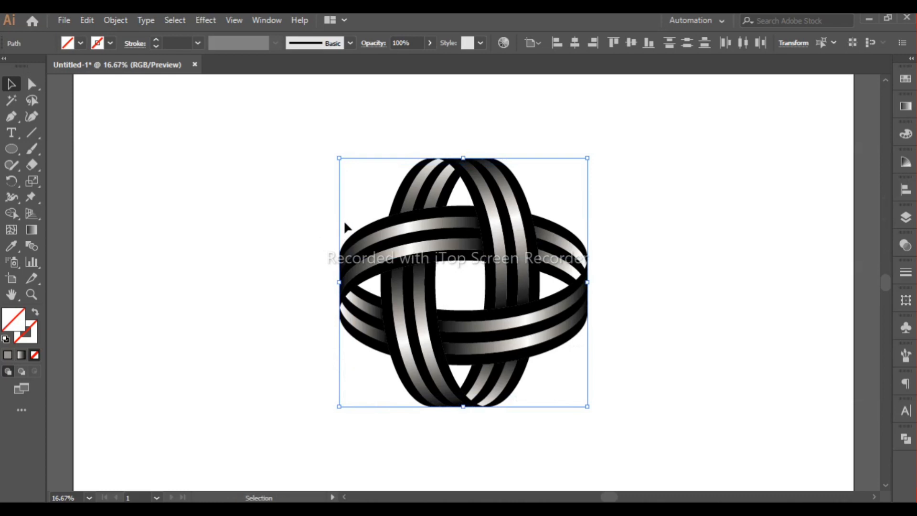
key("Delete")
Rotate the entire ring artwork about 45 degrees clockwise
left_click_drag(311, 192, 594, 325)
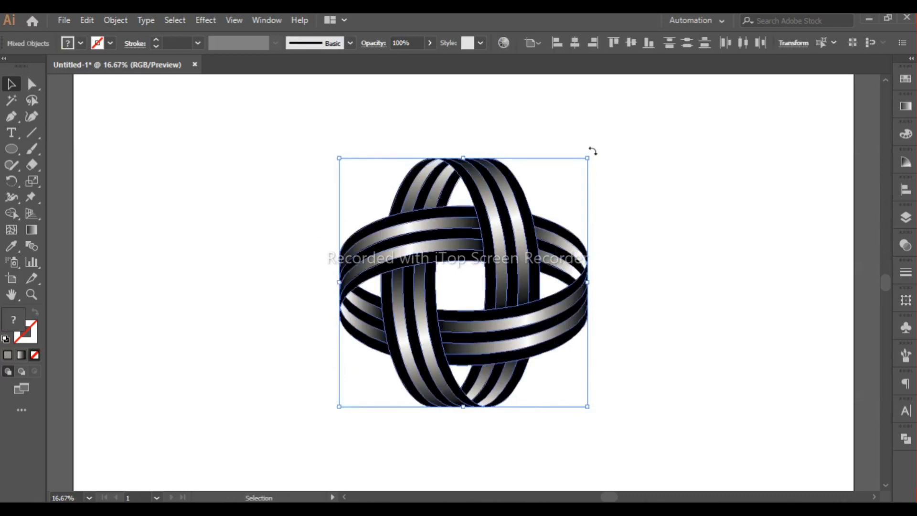
left_click_drag(593, 151, 629, 252)
left_click(623, 402)
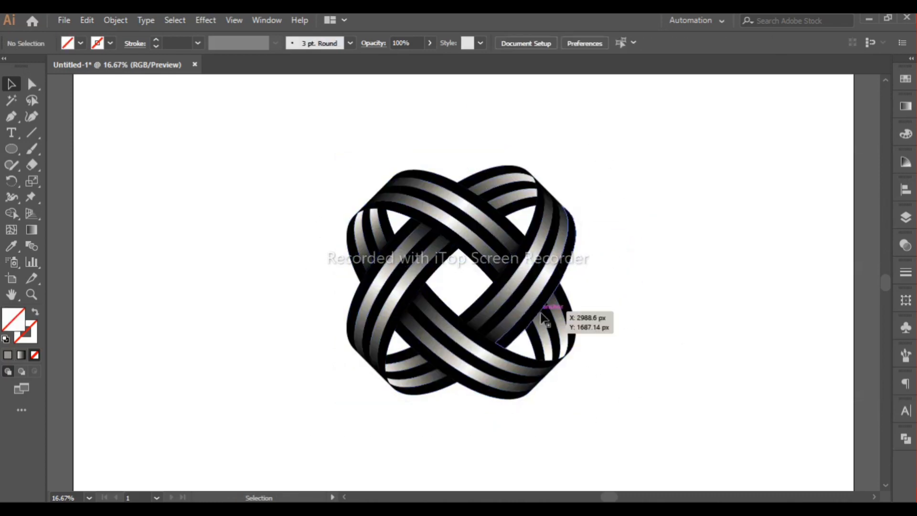
Group all the ring stripes and align the group to the horizontal center
left_click_drag(289, 163, 610, 395)
right_click(473, 238)
left_click(510, 320)
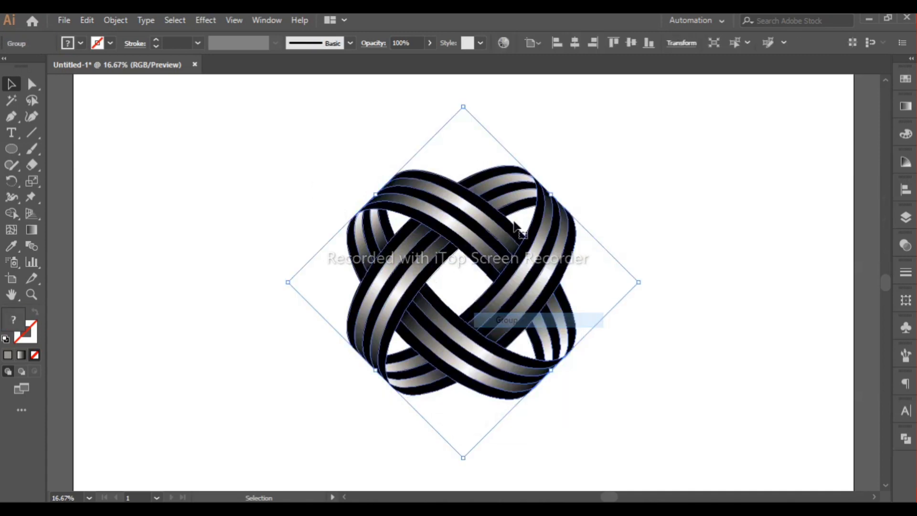
left_click(575, 43)
Draw a small circle in the empty area beside the lower half of the logo
key("ctrl+equal")
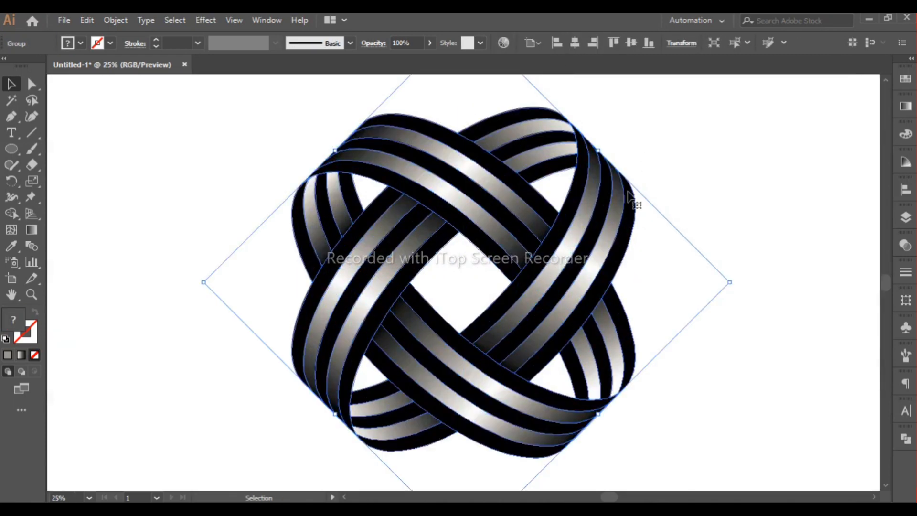
scroll(546, 319, "down", 4)
left_click(375, 407)
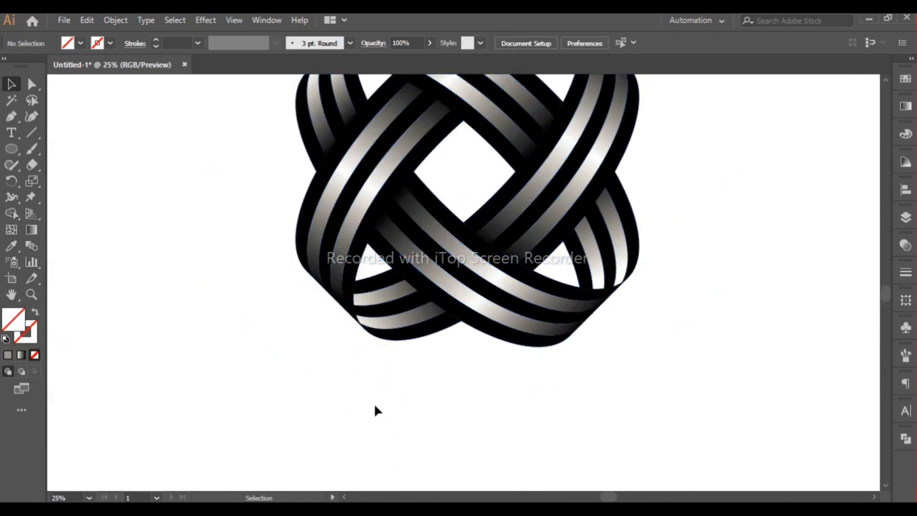
left_click(10, 149)
left_click_drag(129, 237, 172, 279)
Fill the circle with black (000000) and shift it slightly down
double_click(15, 324)
left_click_drag(298, 268, 282, 343)
left_click(589, 178)
double_click(12, 313)
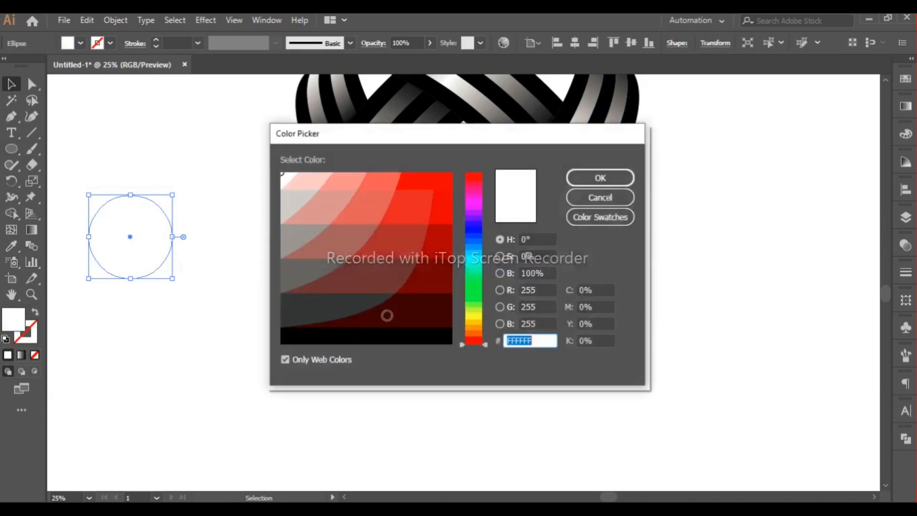
type("000000")
left_click(599, 177)
left_click_drag(158, 254, 159, 278)
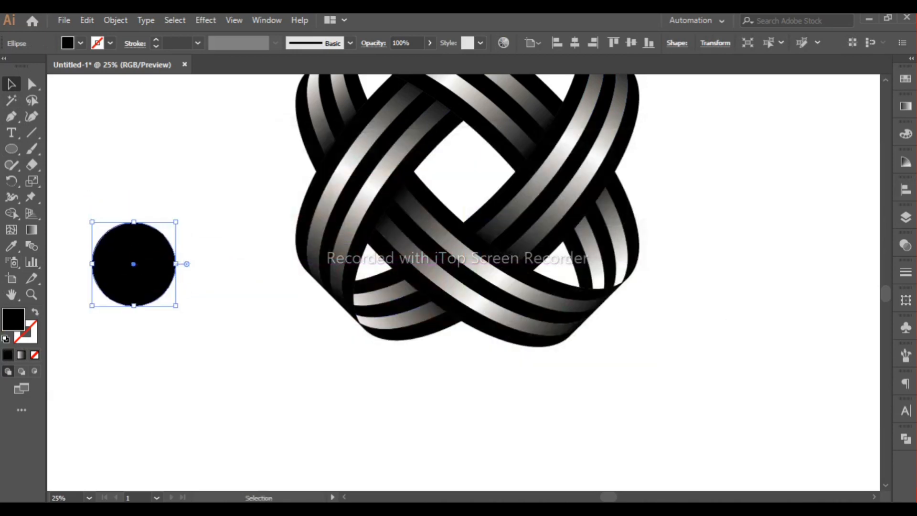
Give the circle the White, Black gradient as a radial gradient, reversed so black is at the center
left_click(906, 107)
left_click(765, 124)
left_click(752, 148)
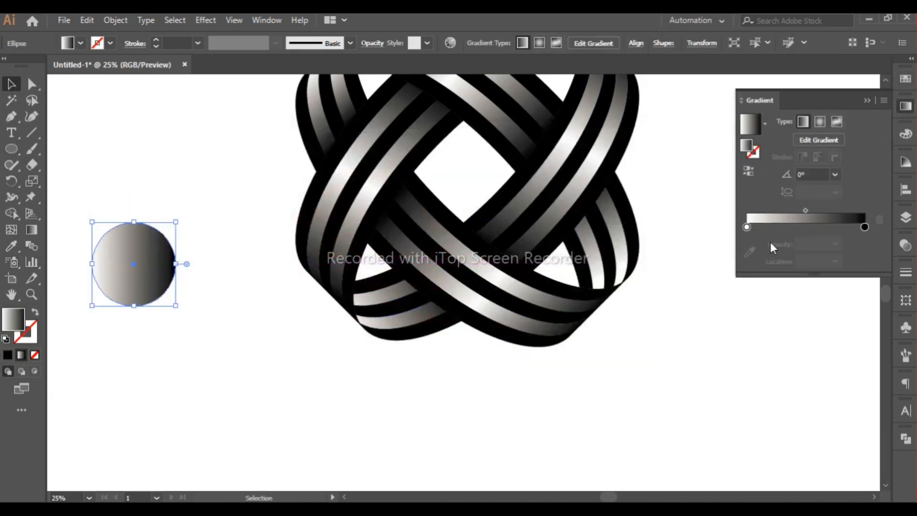
left_click(820, 122)
left_click(748, 171)
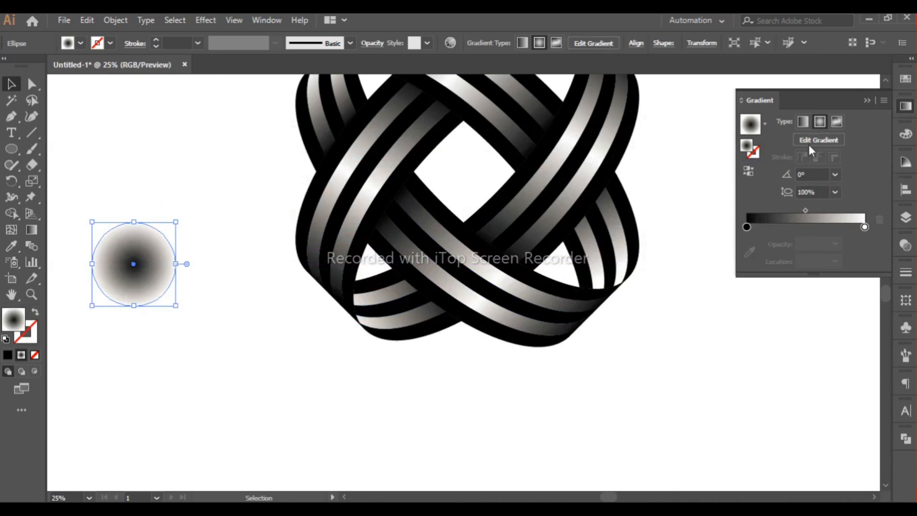
Set the opacity of the circle gradient's black center stop to 60%
left_click(747, 227)
left_click(835, 244)
left_click(853, 342)
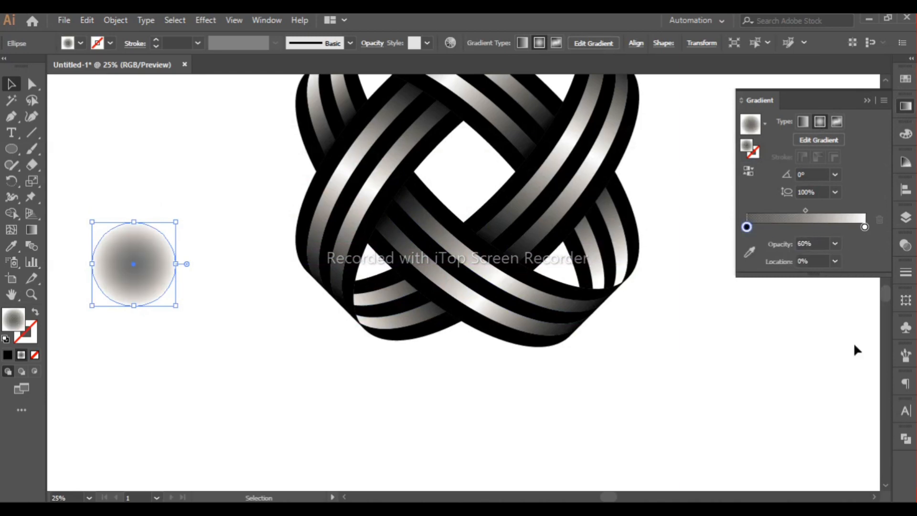
Set the gradient circle's blending mode to Multiply
left_click(867, 101)
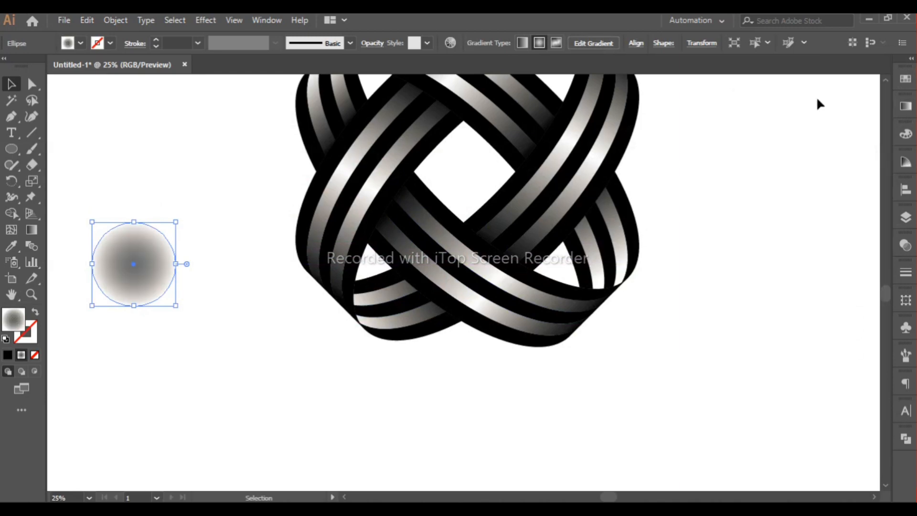
left_click(279, 23)
scroll(349, 375, "down", 4)
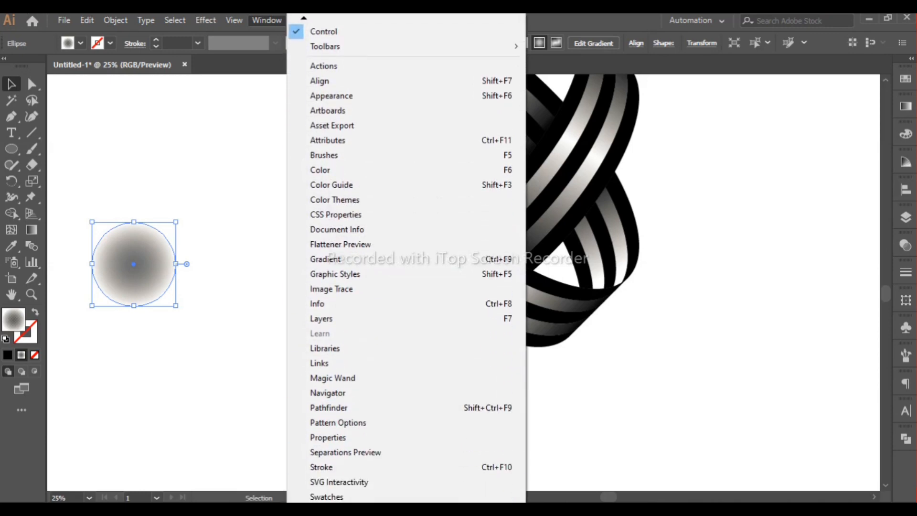
scroll(335, 430, "down", 2)
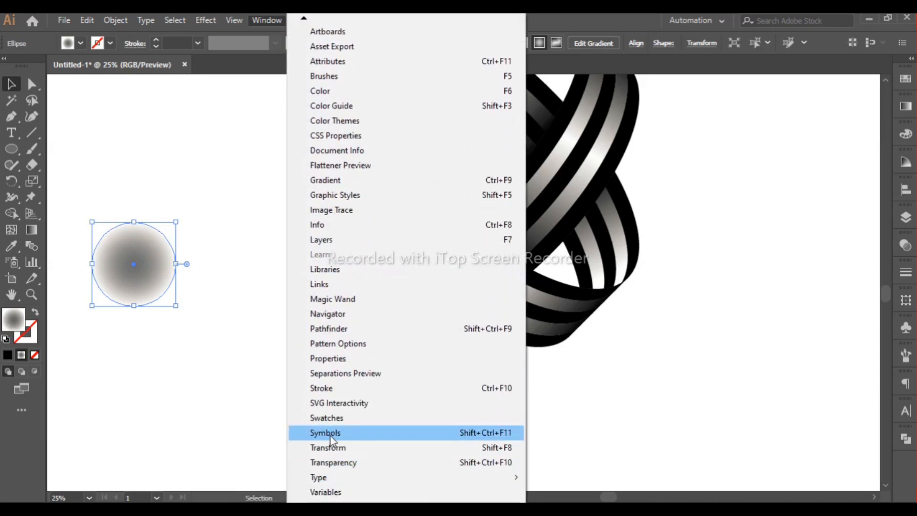
left_click(333, 462)
left_click(769, 260)
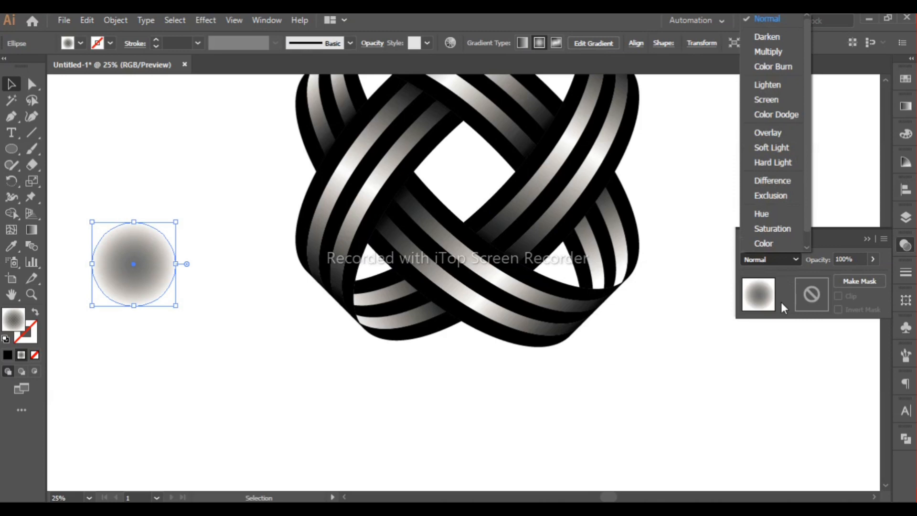
left_click(782, 53)
left_click(867, 240)
Apply a Gaussian Blur with a 7-pixel radius to the gradient circle
left_click(233, 20)
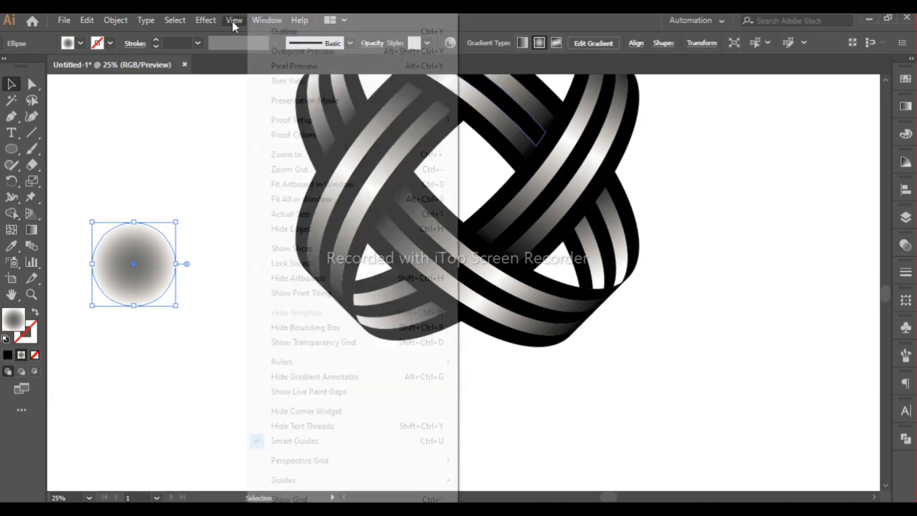
left_click(208, 20)
left_click(211, 20)
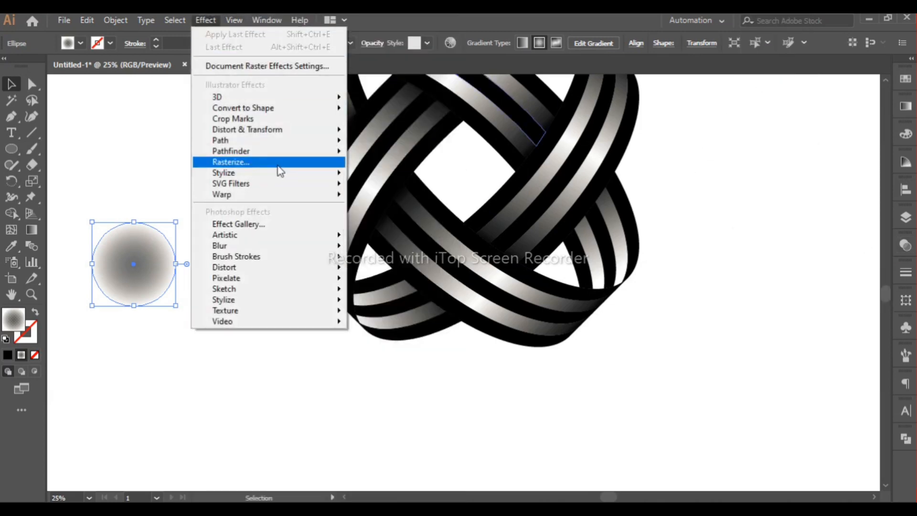
mouse_move(297, 247)
left_click(403, 246)
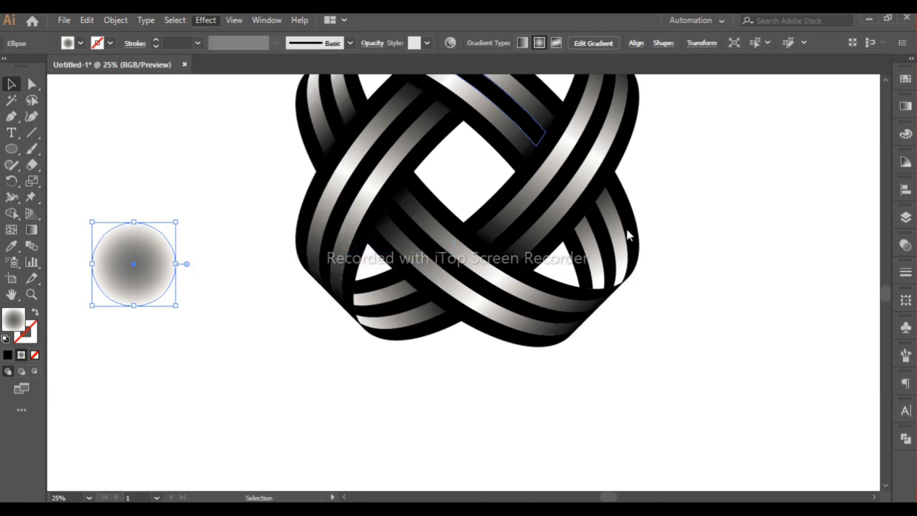
left_click(580, 167)
mouse_move(618, 136)
left_mouse_down()
mouse_move(610, 138)
mouse_move(647, 141)
mouse_move(618, 139)
mouse_move(633, 141)
left_mouse_up()
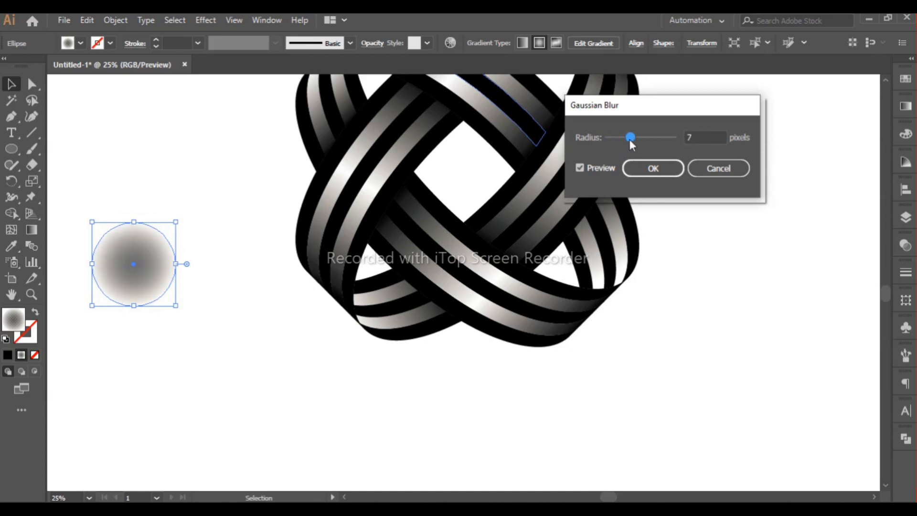
left_click(650, 170)
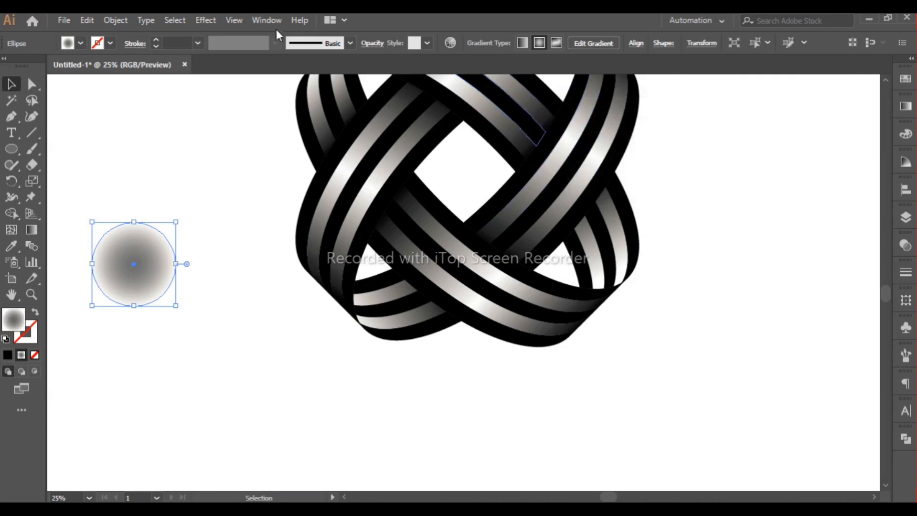
Lower the overall opacity of the gradient circle to 68%
left_click(267, 20)
left_click(315, 466)
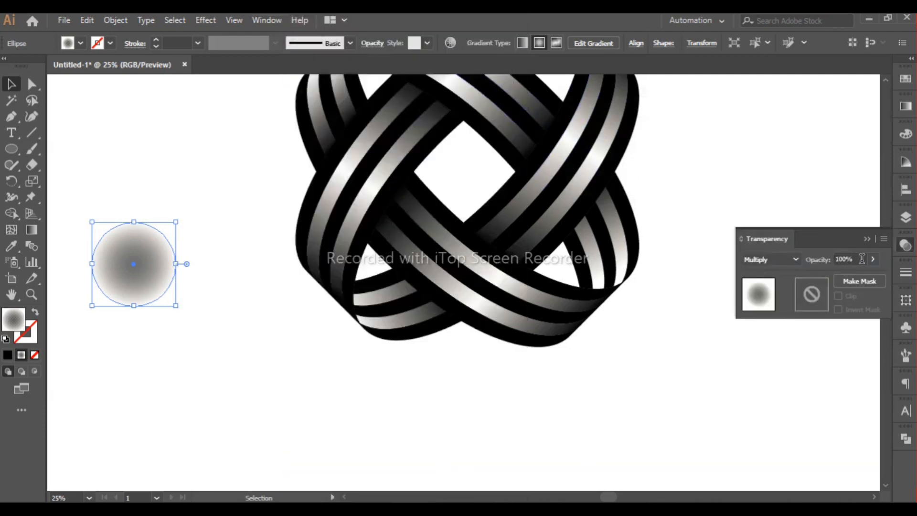
left_click(863, 275)
left_click_drag(858, 276, 854, 276)
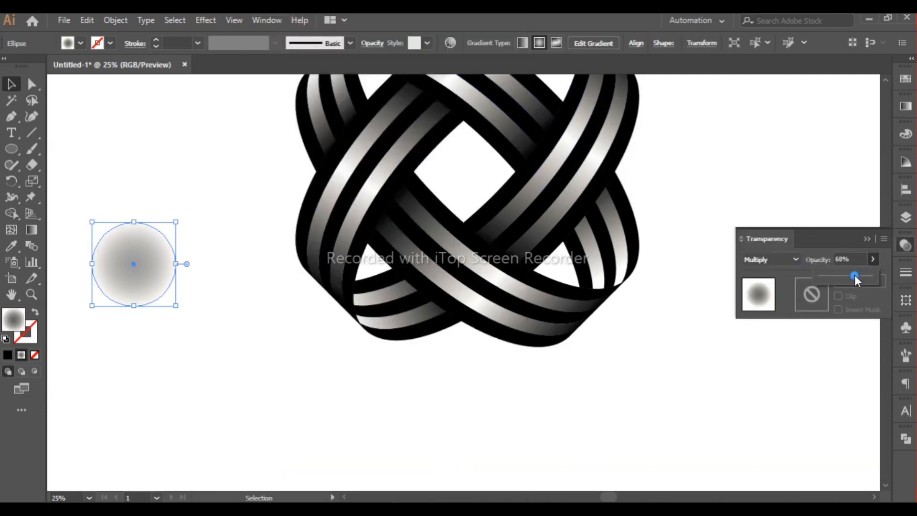
left_click(868, 239)
Squash the circle into an ellipse and place it beneath the logo's lower-left loop, sent to the back
left_click_drag(134, 306, 135, 269)
left_click_drag(186, 250, 391, 341)
right_click(392, 341)
mouse_move(480, 260)
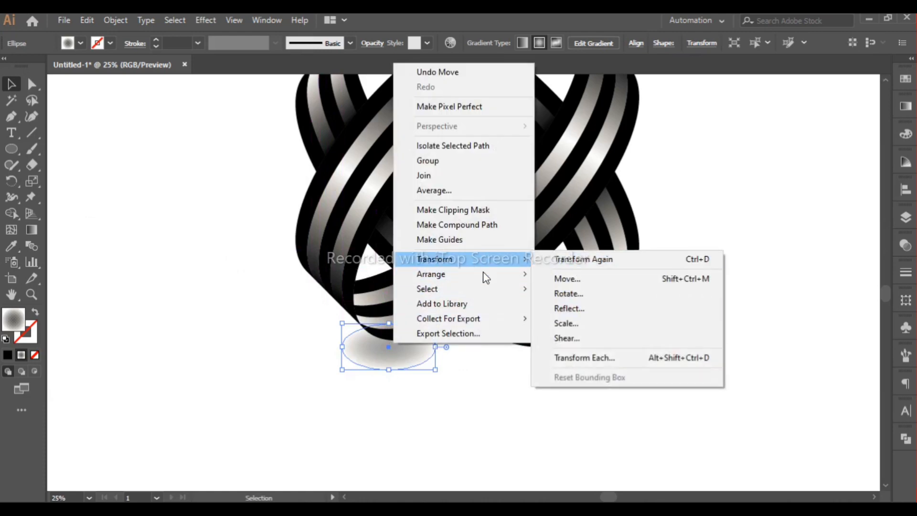
left_click(568, 318)
Flatten the shadow ellipse further, widen it slightly and position it just under the lower-left loop's bottom edge
left_click_drag(392, 370, 364, 344)
key("ctrl+z")
left_click(356, 333)
left_click(384, 380)
left_click(421, 345)
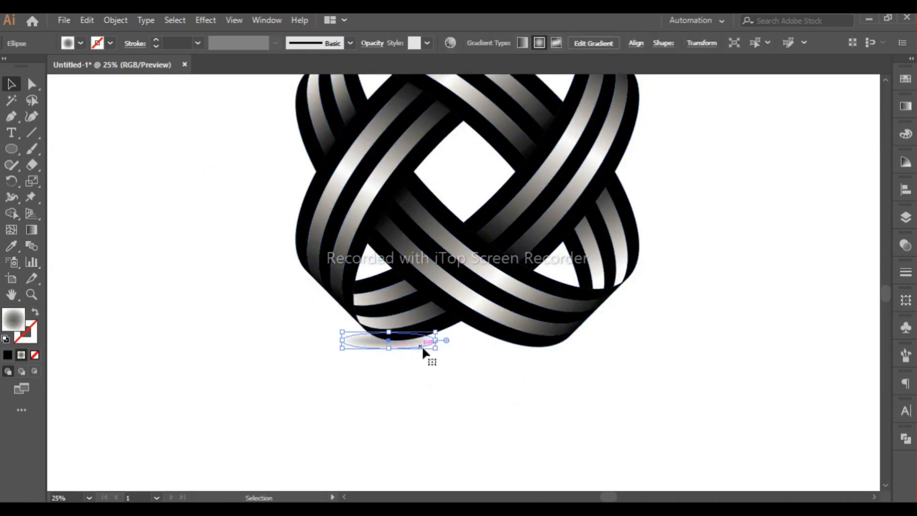
left_click_drag(436, 340, 447, 341)
left_click_drag(421, 345, 422, 353)
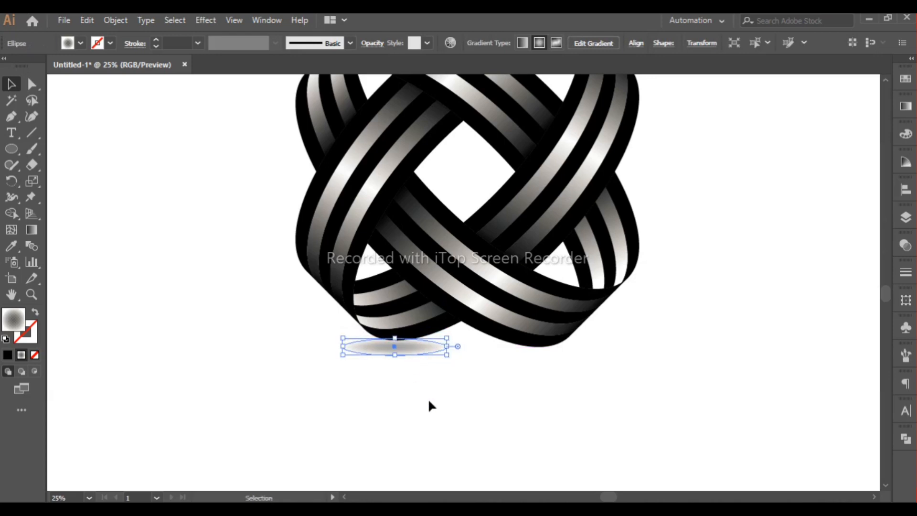
Copy the shadow ellipse and paste the duplicate in front of it
left_click(427, 426)
left_click(395, 352)
left_click(87, 20)
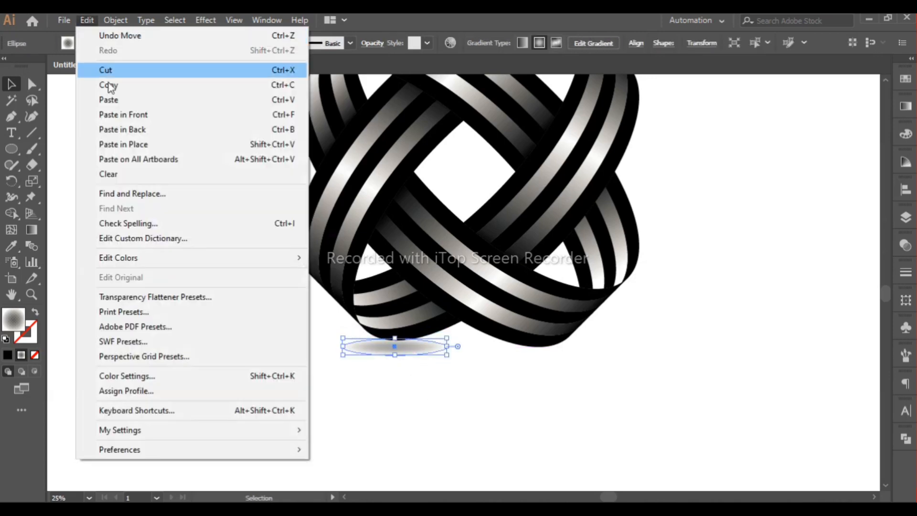
left_click(87, 19)
left_click(87, 20)
left_click(113, 118)
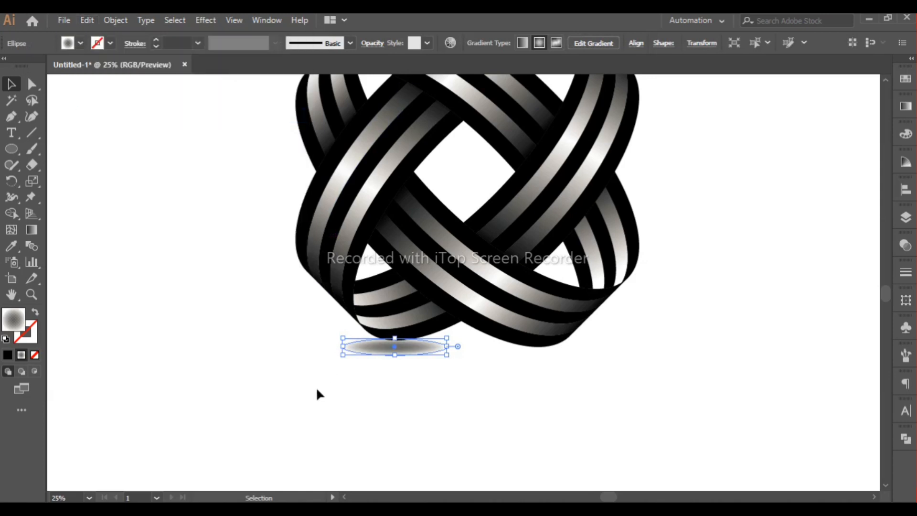
Shift the duplicate shadow horizontally to the right until it sits under the logo's lower-right loop
key("Right")
key("Right")
key("Right")
key("Right")
key("Right")
key("Right")
key("Right")
key("Right")
key("Right")
key("Right")
key("Right")
key("Right")
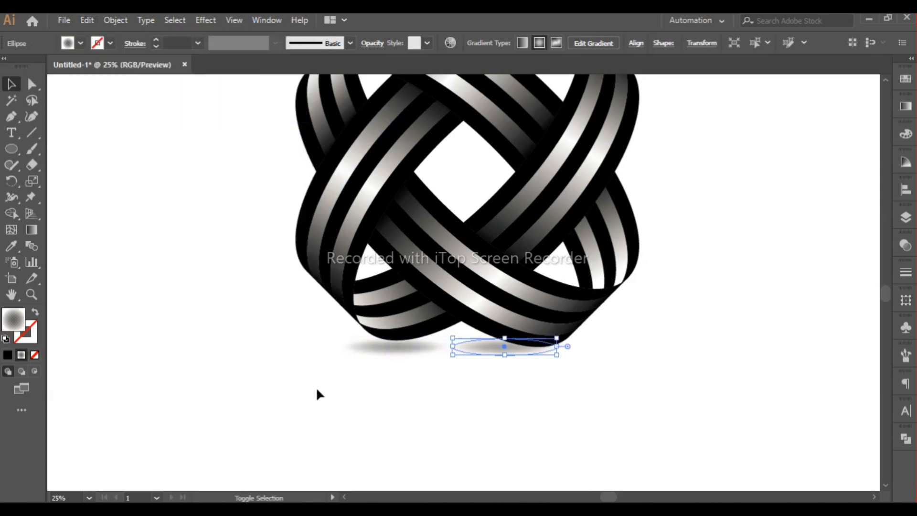
key("Right")
key("Right")
key("Right")
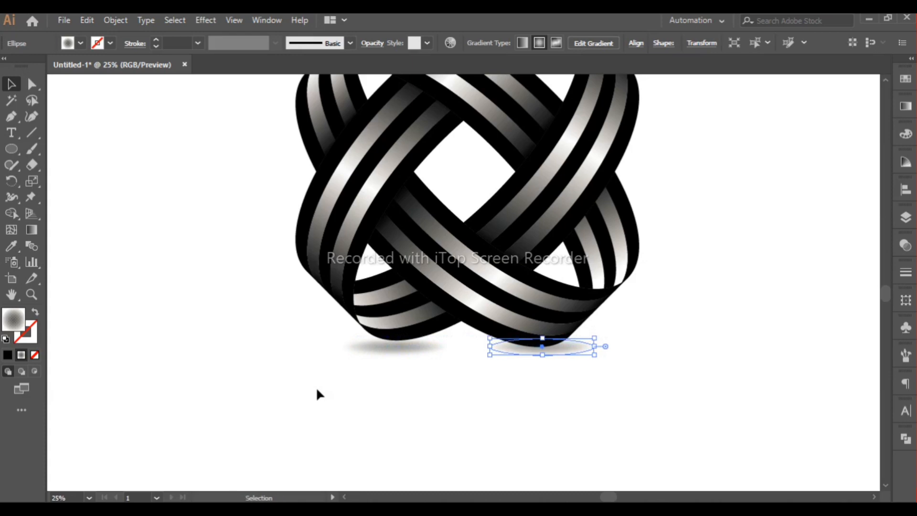
left_click(317, 390)
Group the logo together with its two shadow ellipses
key("ctrl+minus")
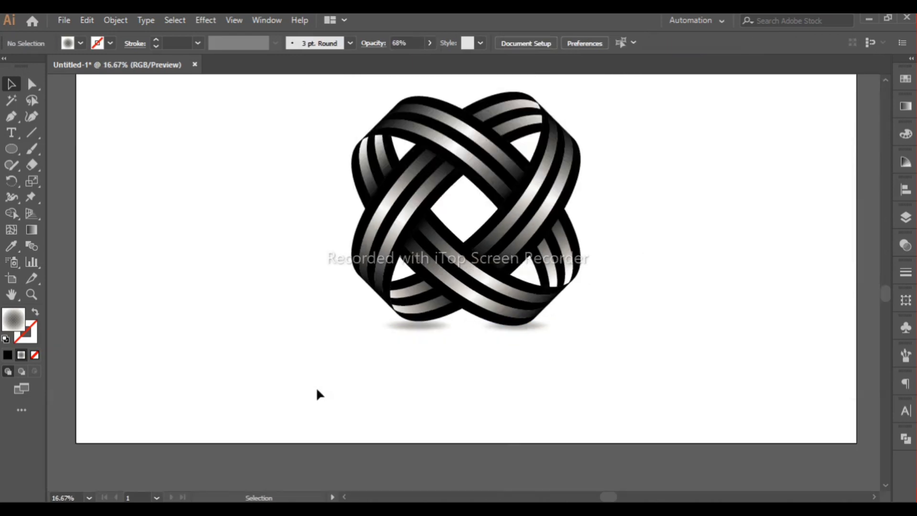
left_click_drag(427, 200, 490, 212)
right_click(491, 212)
left_click(535, 295)
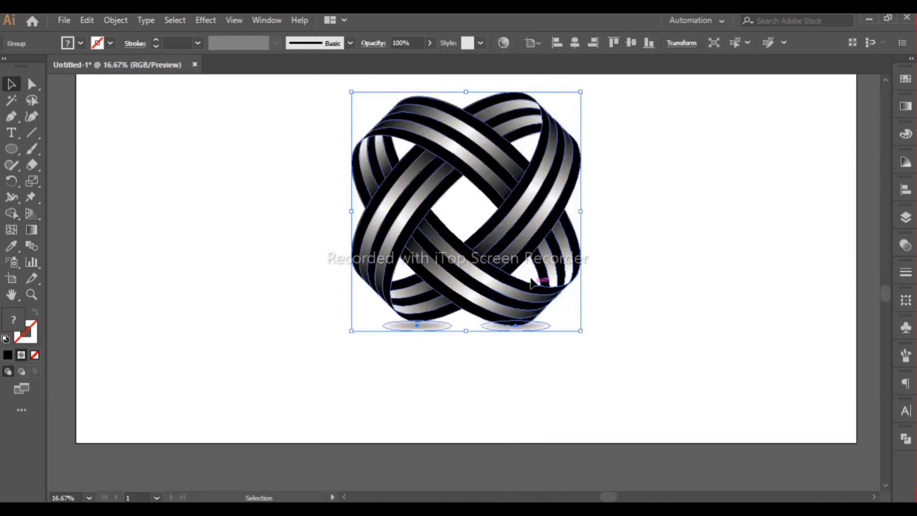
Fit the artboard in the window with nothing selected and examine the finished logo up close
left_click(245, 22)
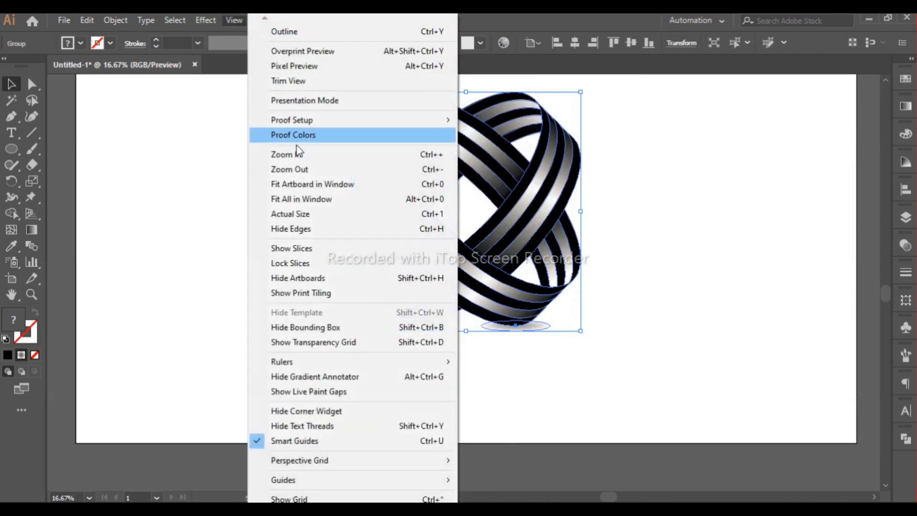
left_click(305, 182)
left_click(758, 256)
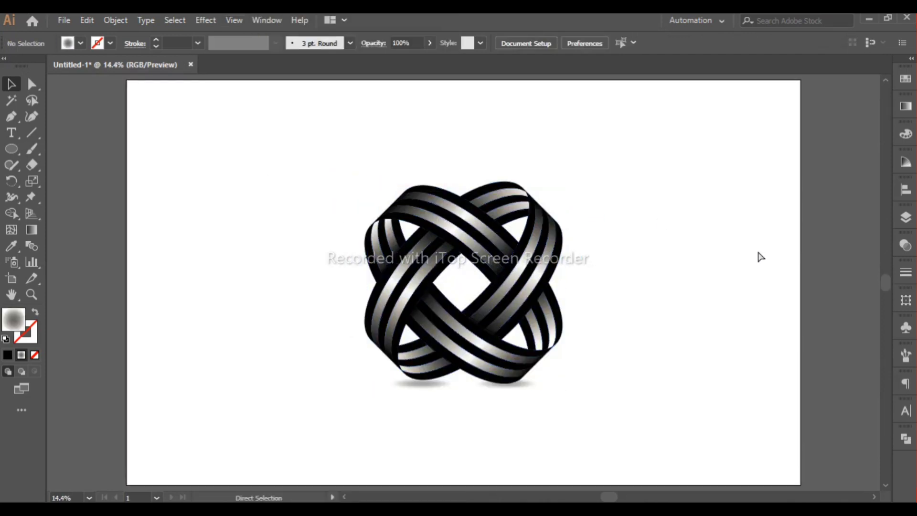
key("ctrl+plus")
key("ctrl+plus")
key("ctrl+plus")
key("ctrl+plus")
key("ctrl+0")
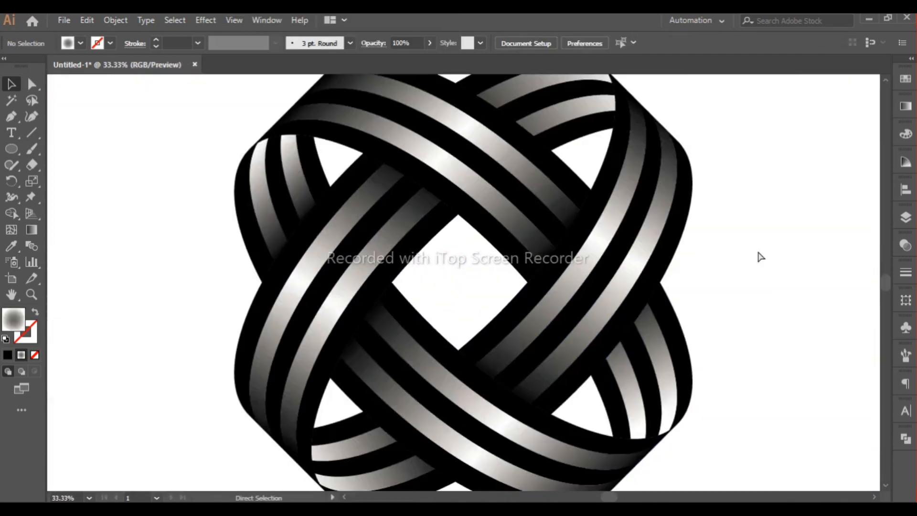